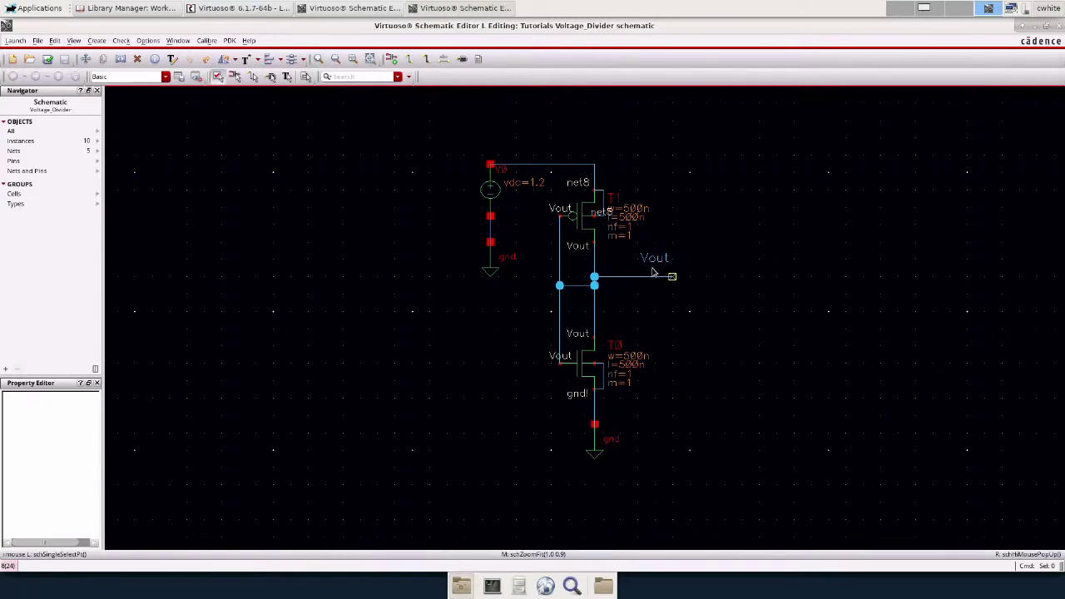
# Frame the divider on the canvas with T1 sized w=Wp, l=Lp and T0 w=Wn, l=Ln
pyautogui.press('f')
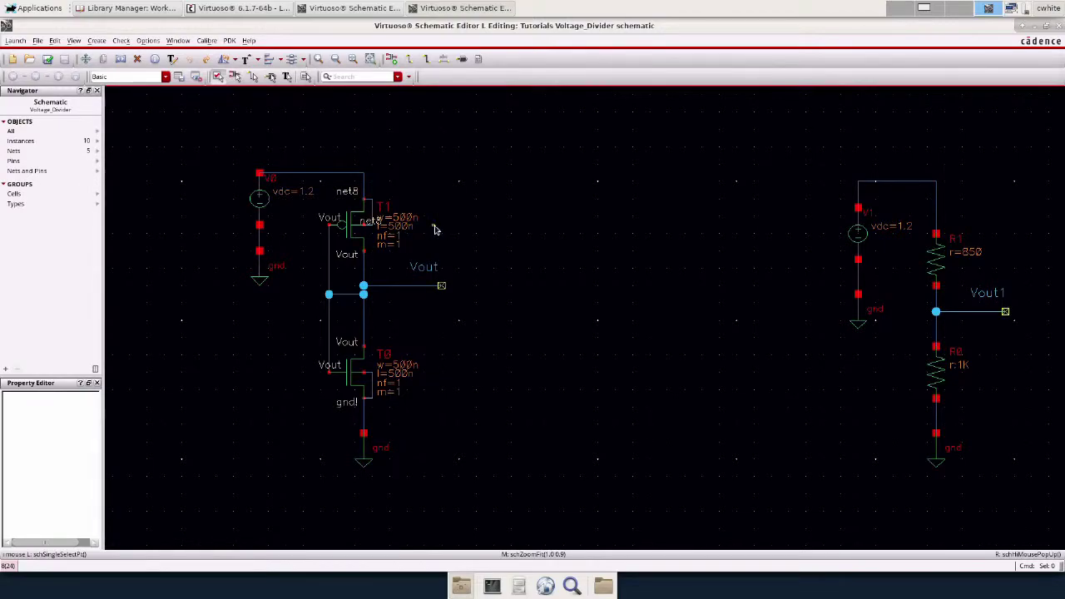
pyautogui.press('Tab')
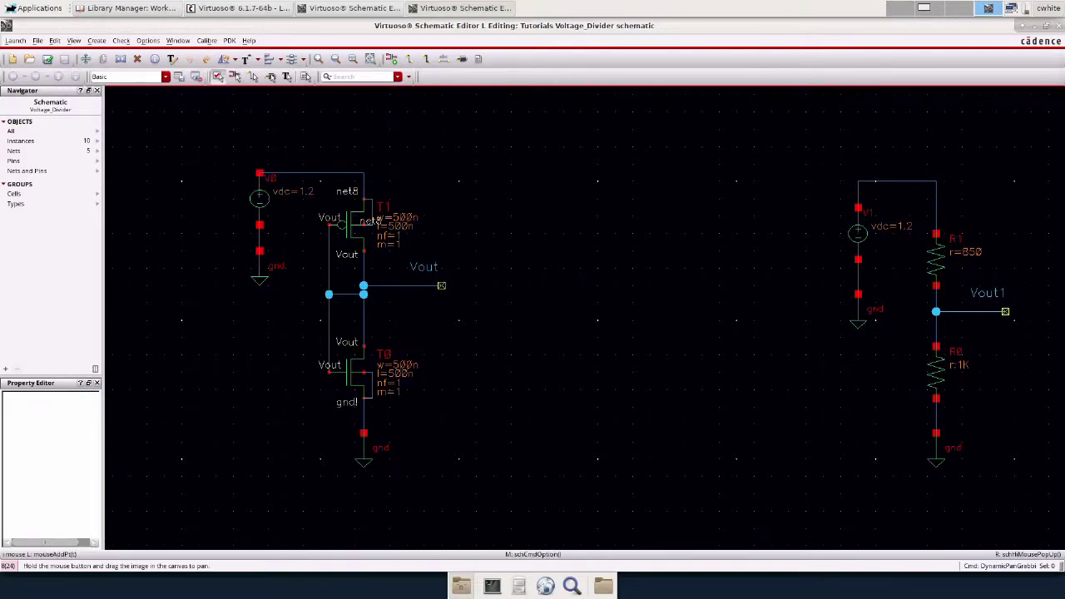
pyautogui.moveTo(583, 316); pyautogui.dragTo(774, 309)
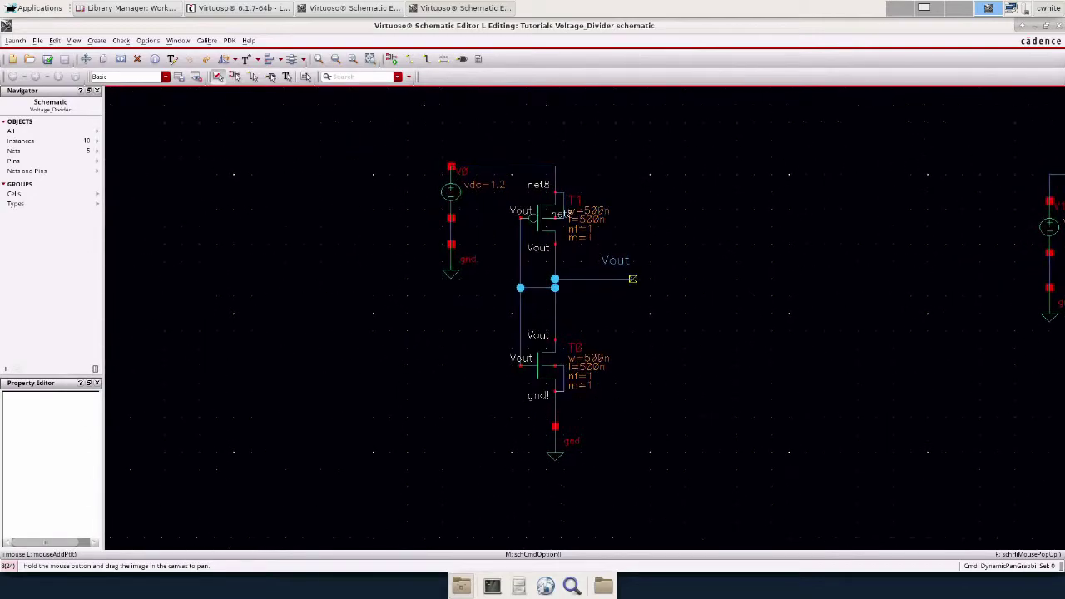
pyautogui.moveTo(632, 281); pyautogui.dragTo(676, 296)
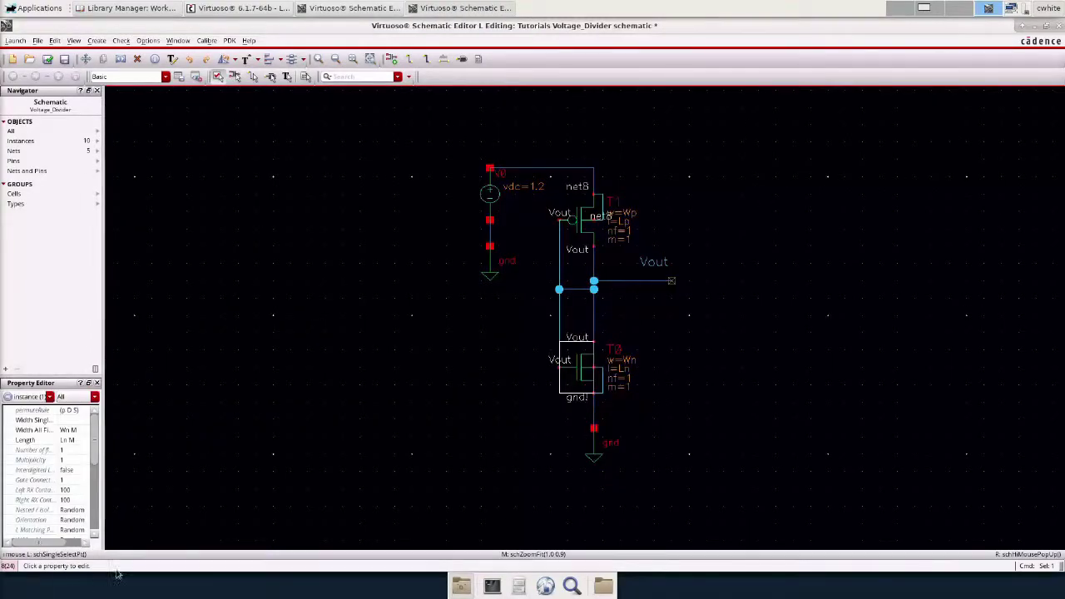
pyautogui.click(472, 358)
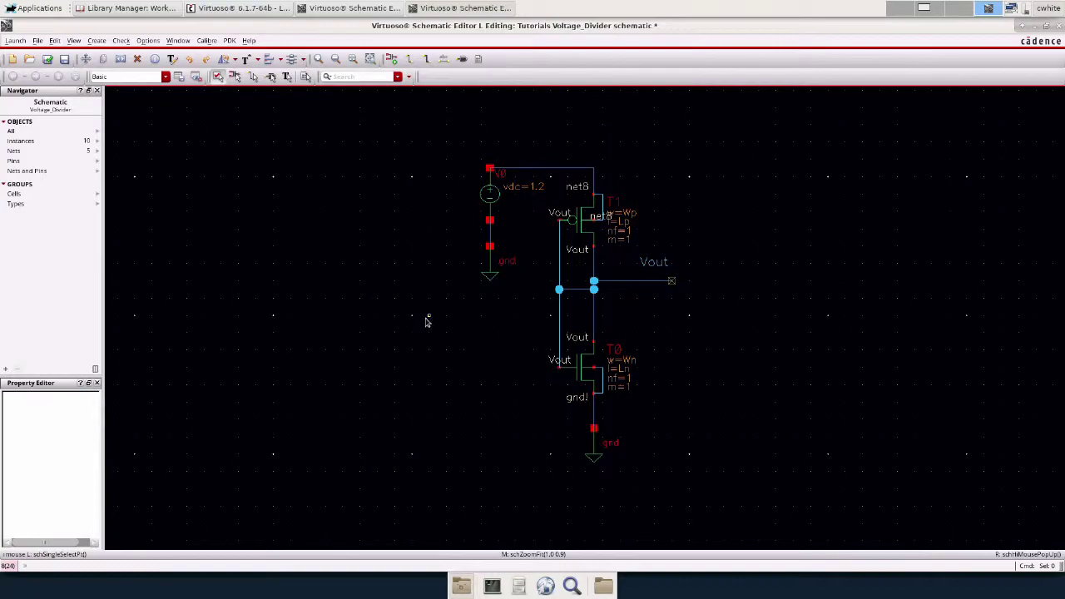
# Launch ADE XL, creating a new adexl view for Voltage_Divider in library Tutorials
pyautogui.click(16, 40)
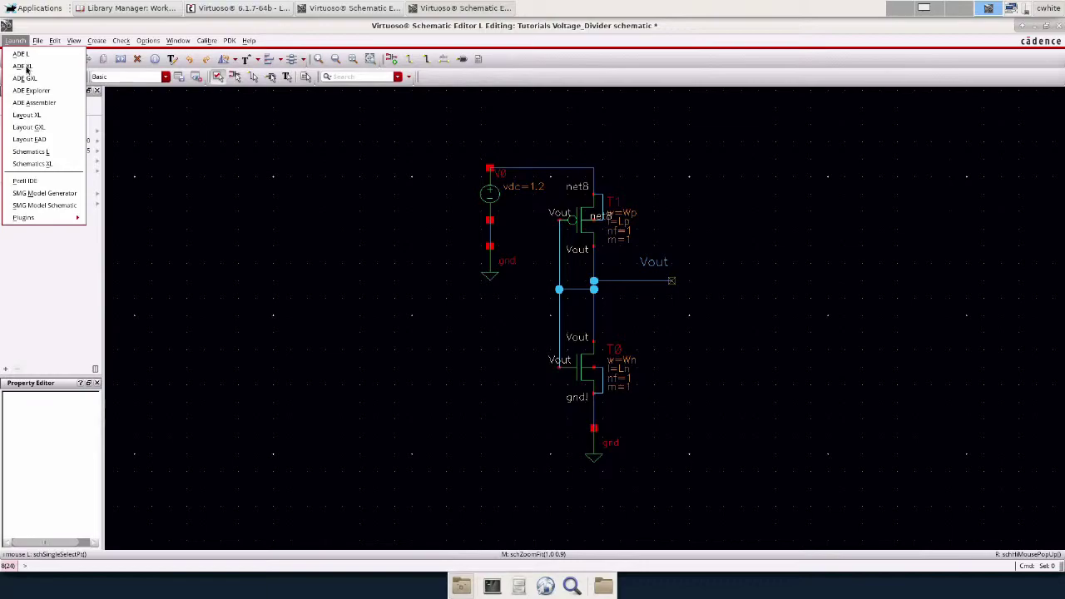
pyautogui.click(24, 66)
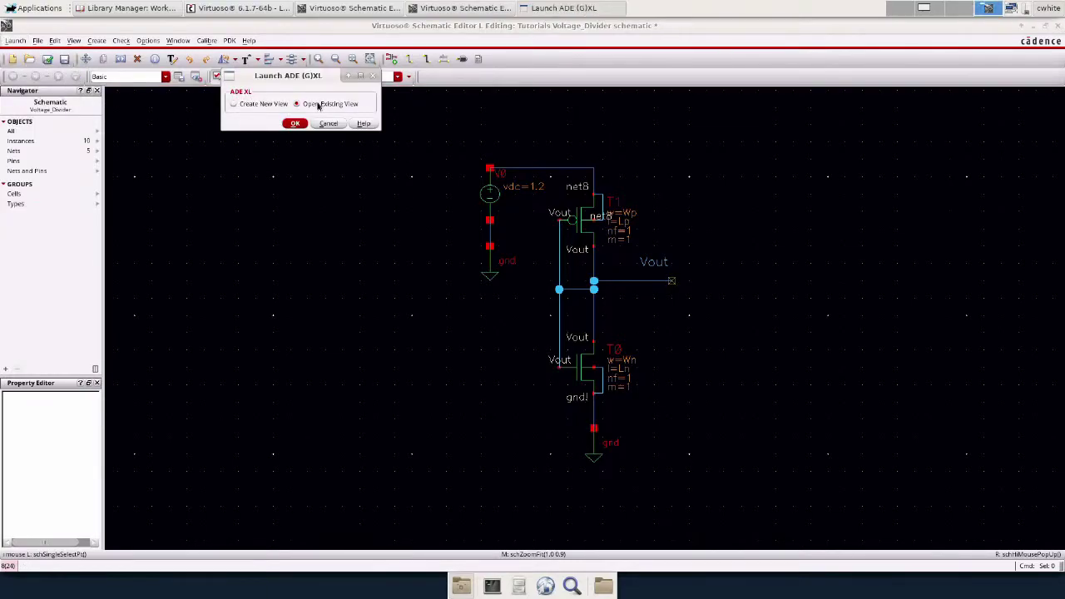
pyautogui.click(235, 104)
pyautogui.click(295, 123)
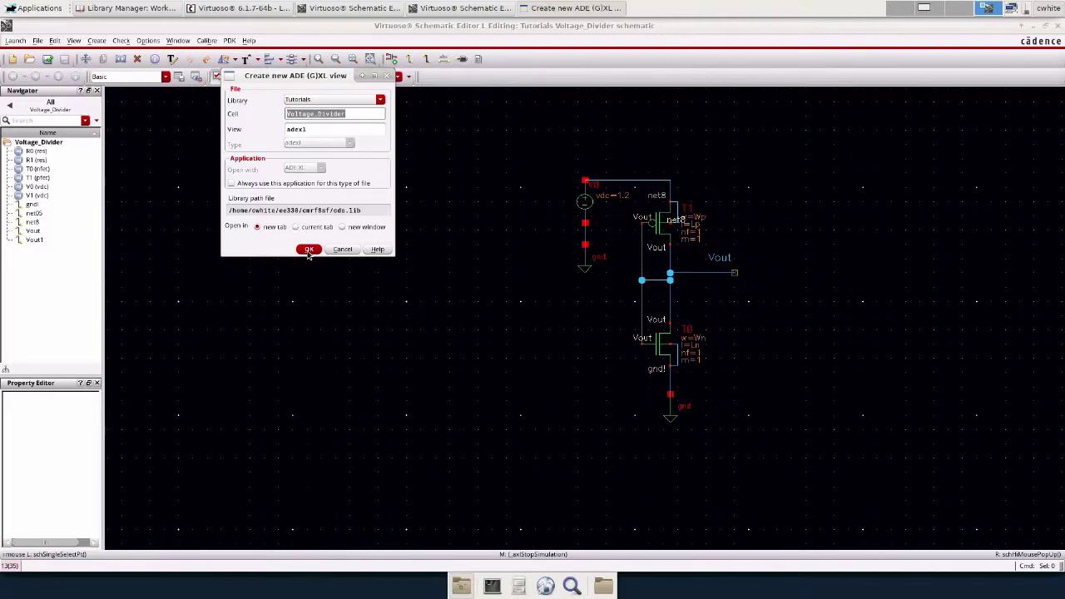
pyautogui.click(308, 250)
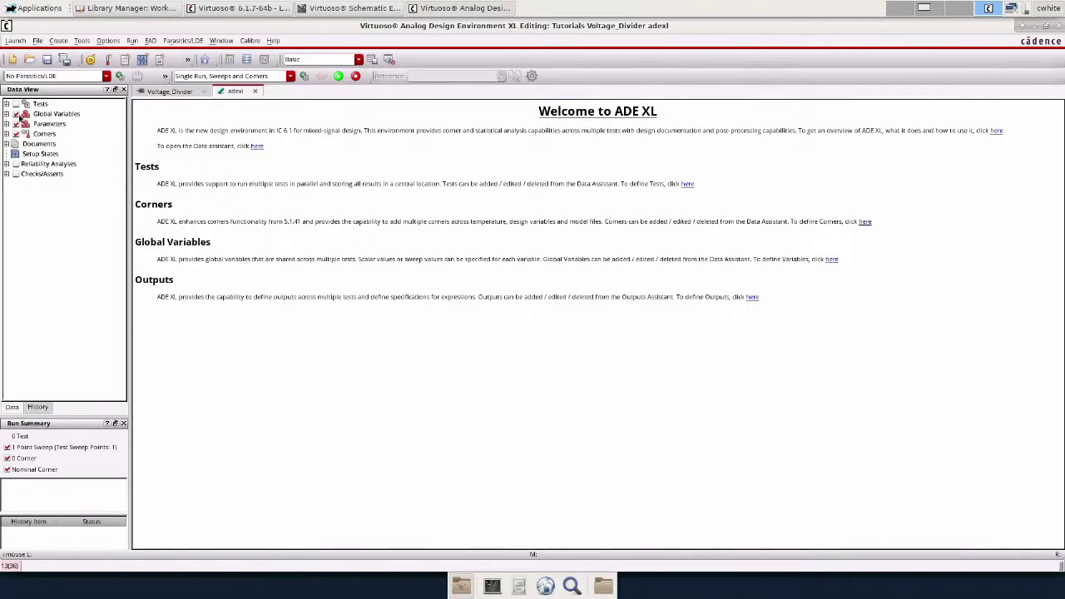
# Add a test using the Voltage_Divider schematic and centre the test editor window
pyautogui.click(17, 109)
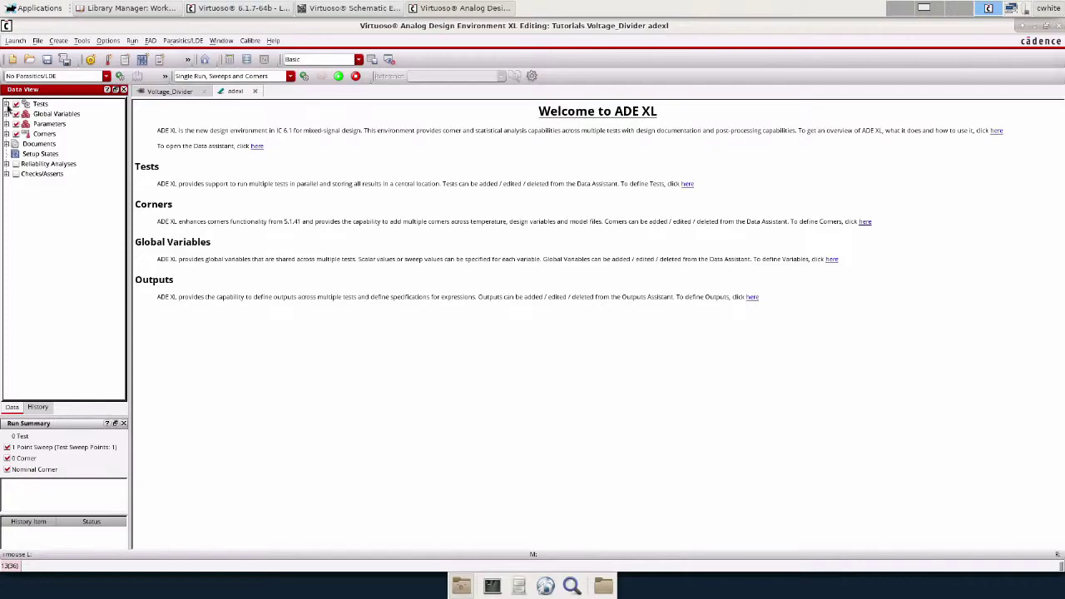
pyautogui.click(6, 104)
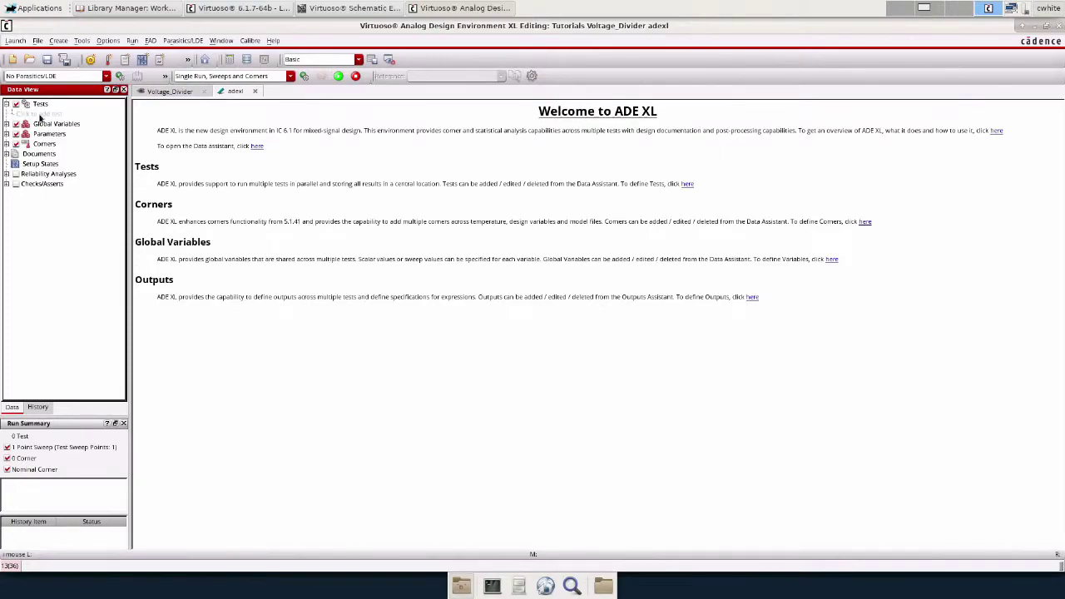
pyautogui.click(40, 114)
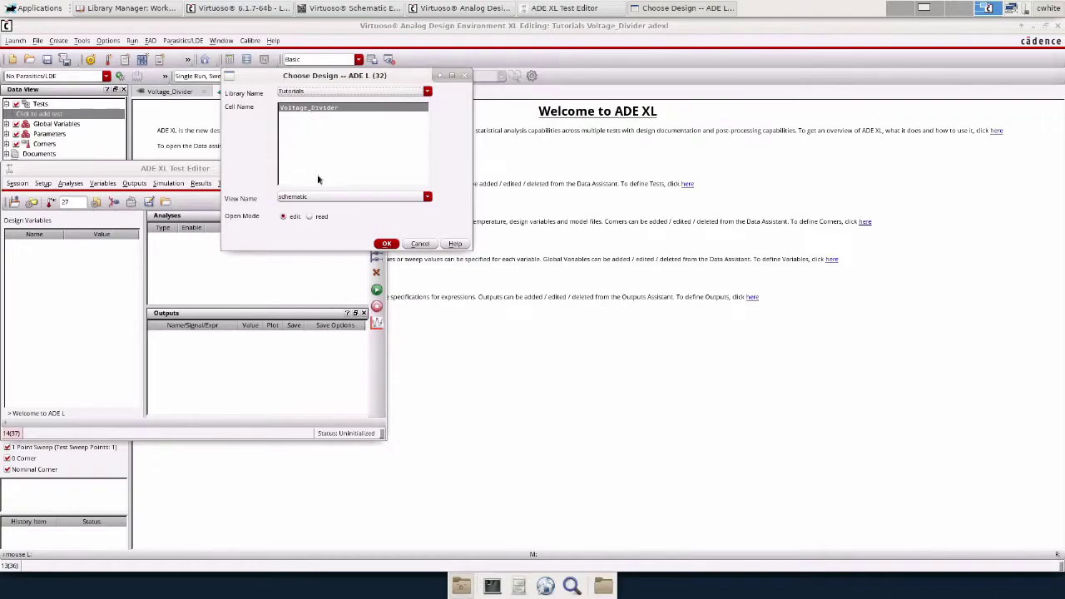
pyautogui.click(387, 245)
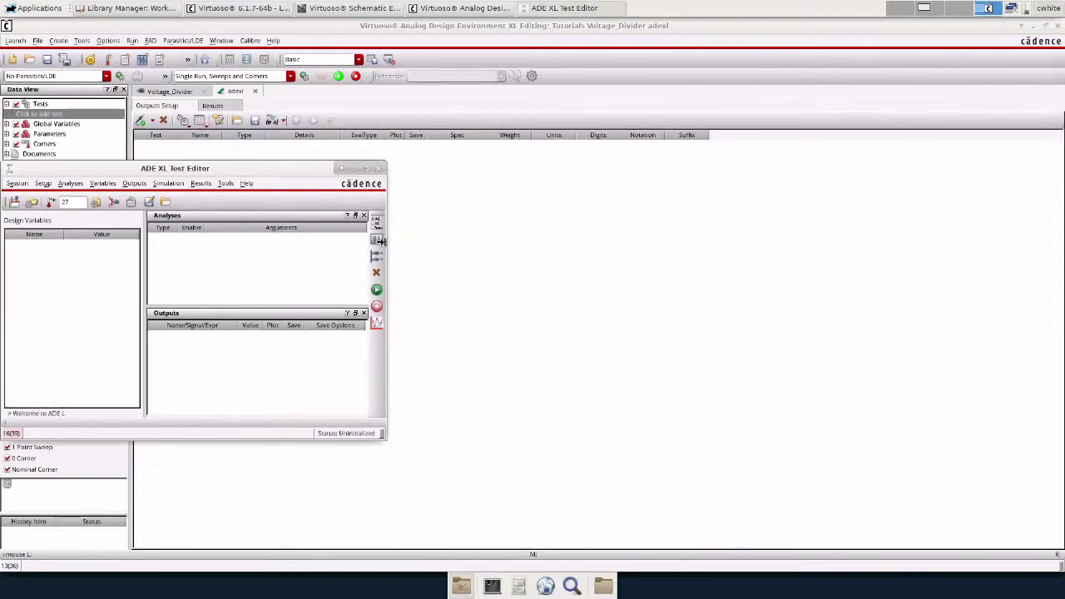
pyautogui.moveTo(177, 169); pyautogui.dragTo(458, 175)
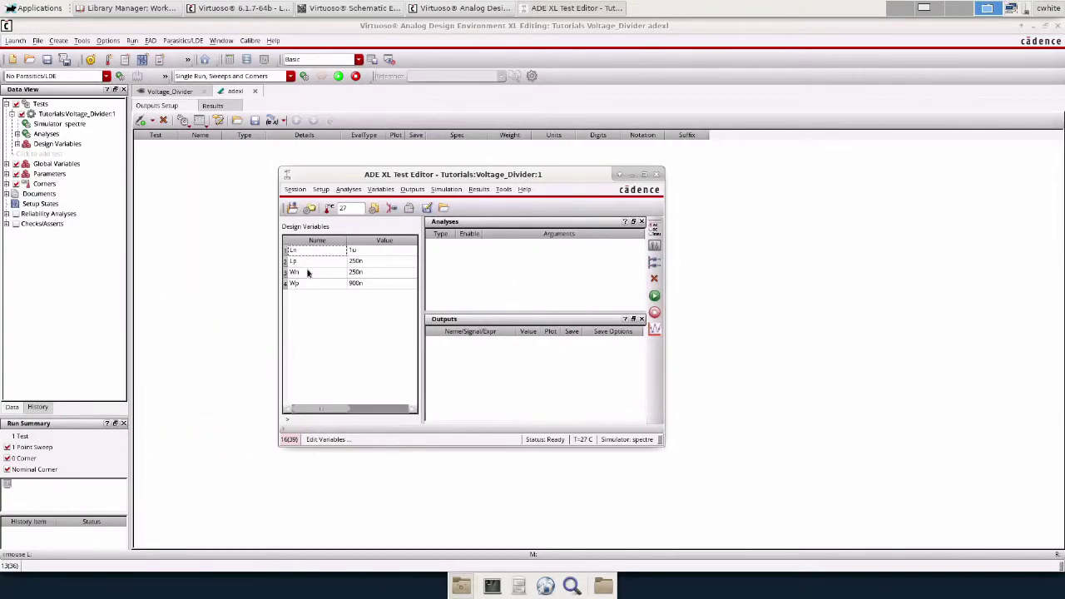
# Set design variables Ln, Lp, Wn and Wp to 500n
pyautogui.doubleClick(362, 254)
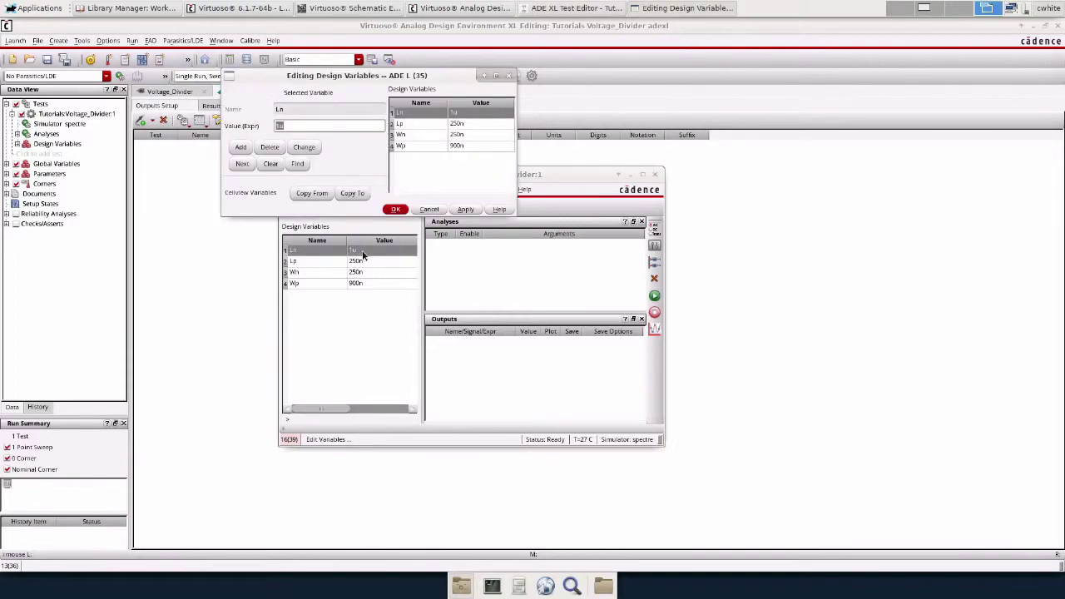
pyautogui.click(428, 209)
pyautogui.click(359, 250)
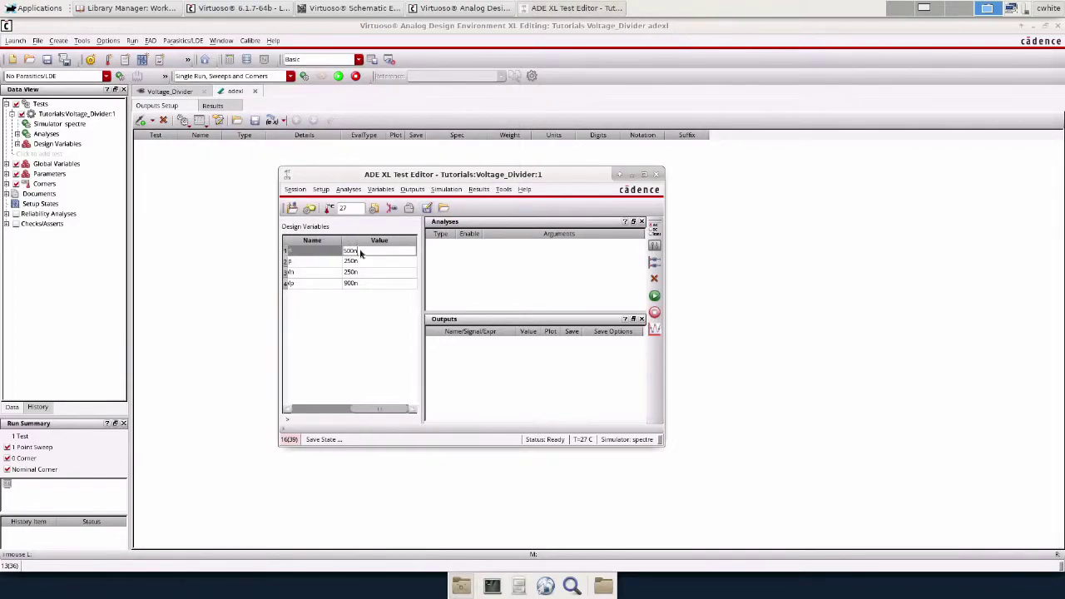
pyautogui.write('500n')
pyautogui.press('Return')
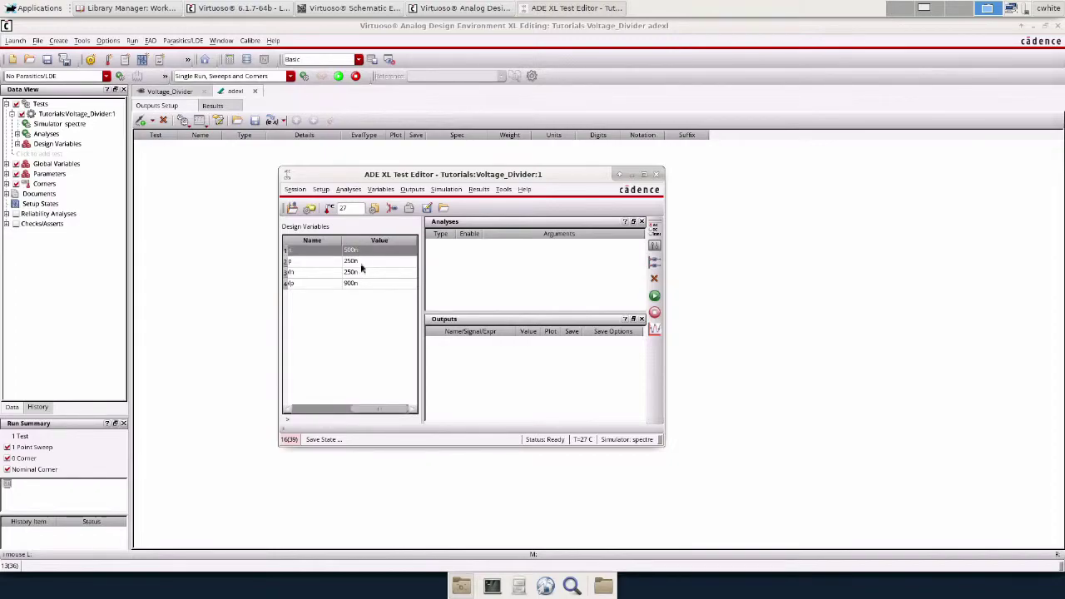
pyautogui.click(362, 272)
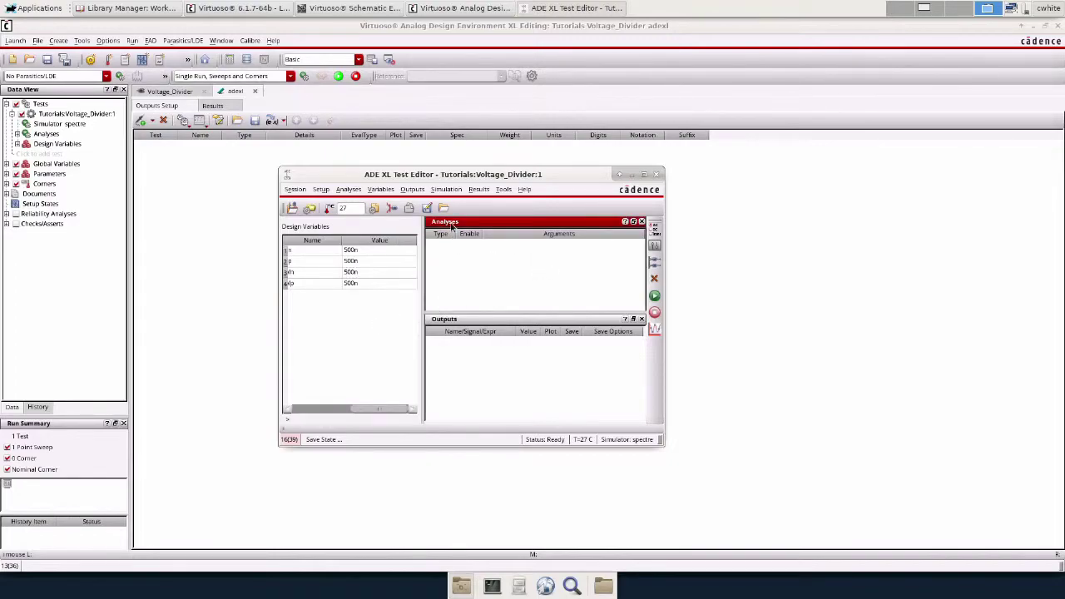
# Add an enabled dc analysis that saves the DC operating point
pyautogui.rightClick(458, 250)
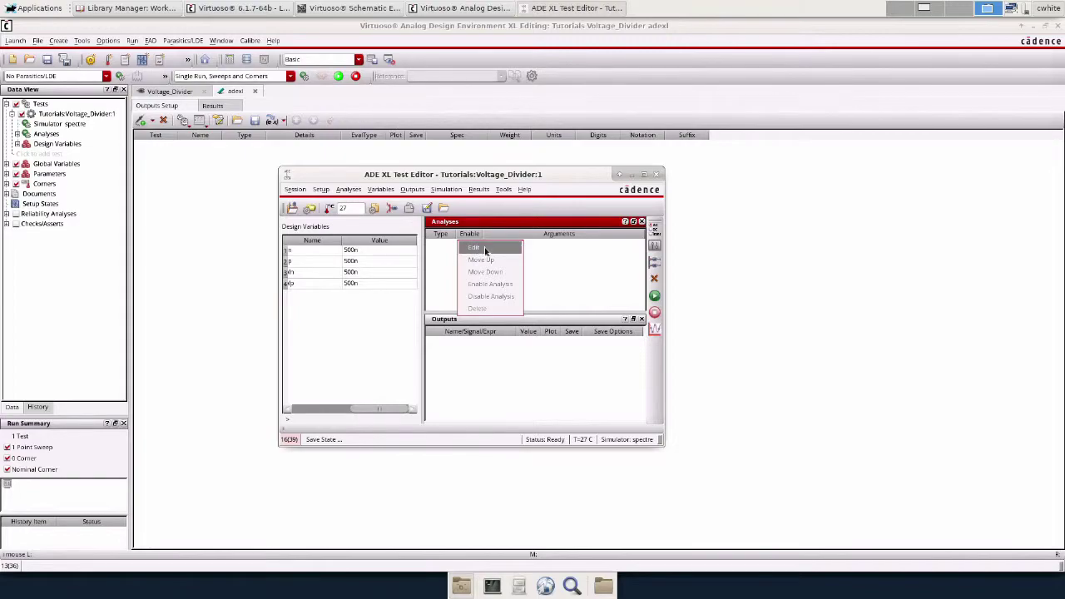
pyautogui.click(486, 249)
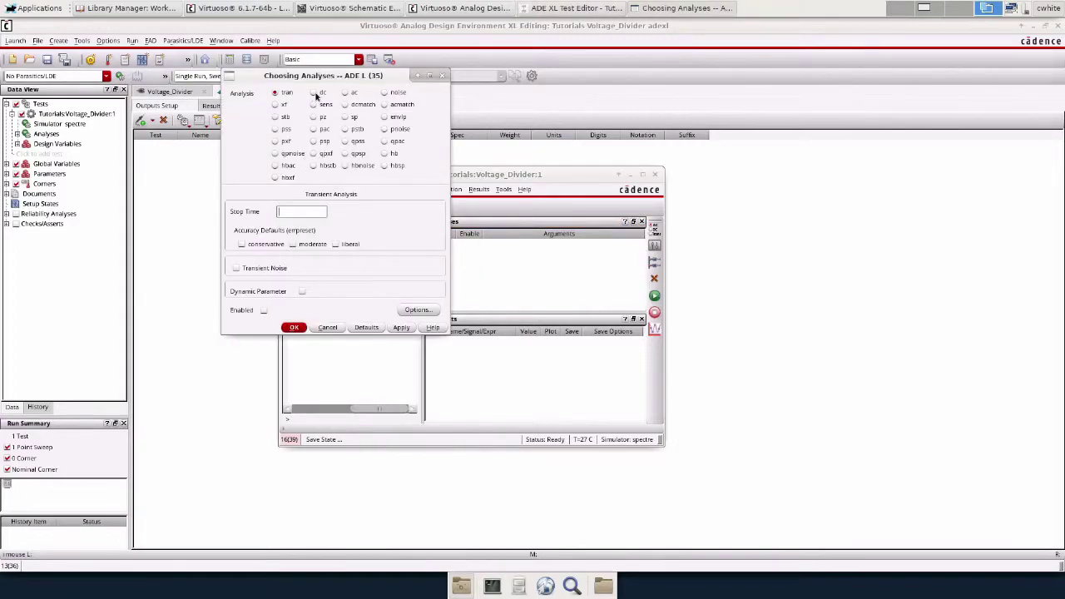
pyautogui.click(314, 93)
pyautogui.click(330, 209)
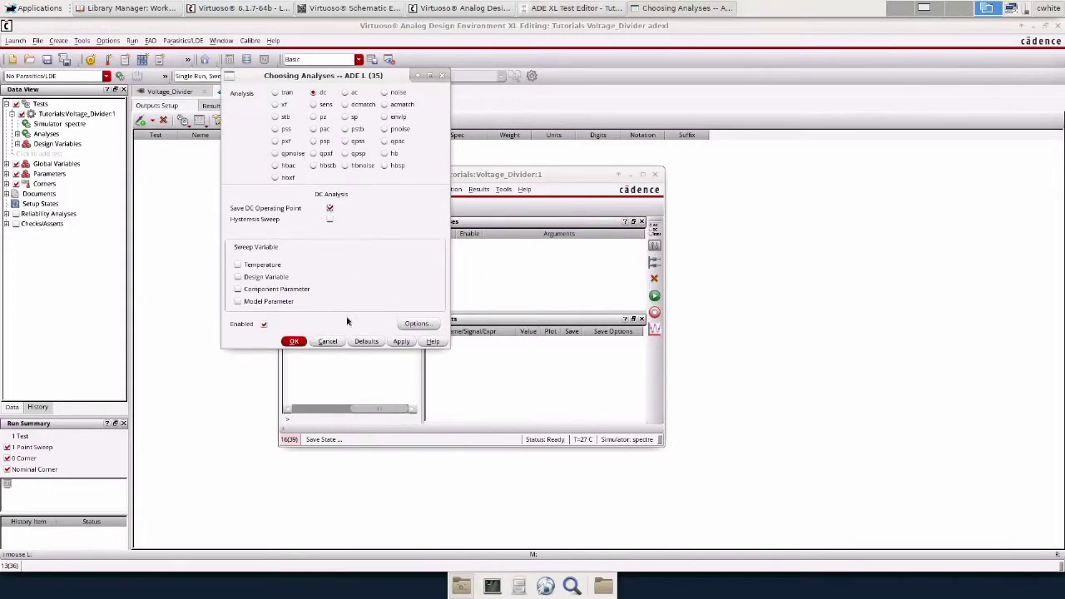
pyautogui.click(294, 342)
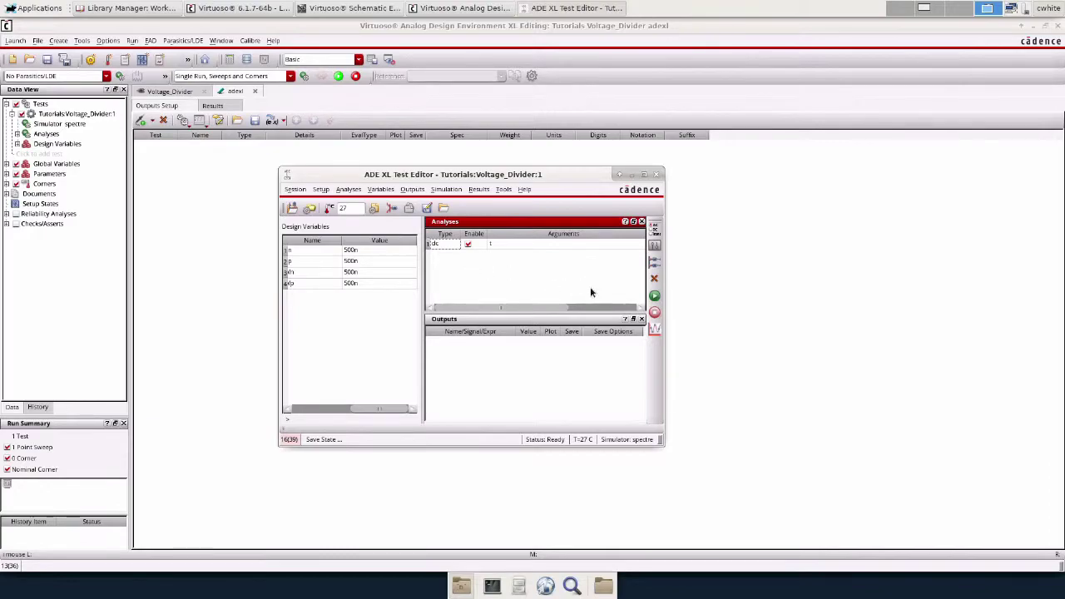
# Close the test editor and run the simulation to completion, dismissing the log
pyautogui.click(656, 174)
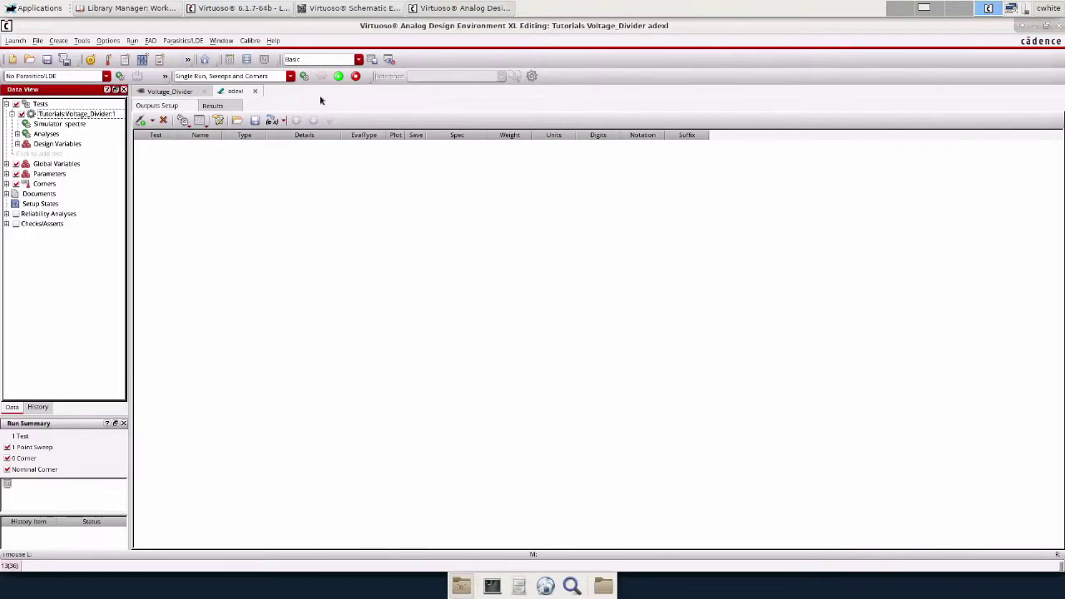
pyautogui.click(340, 77)
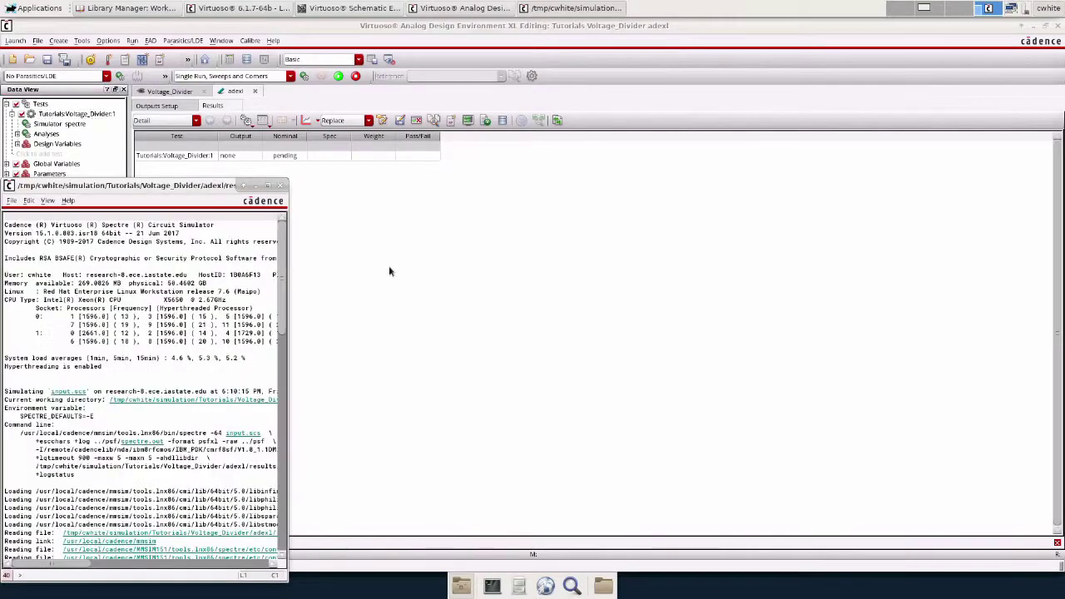
pyautogui.click(280, 187)
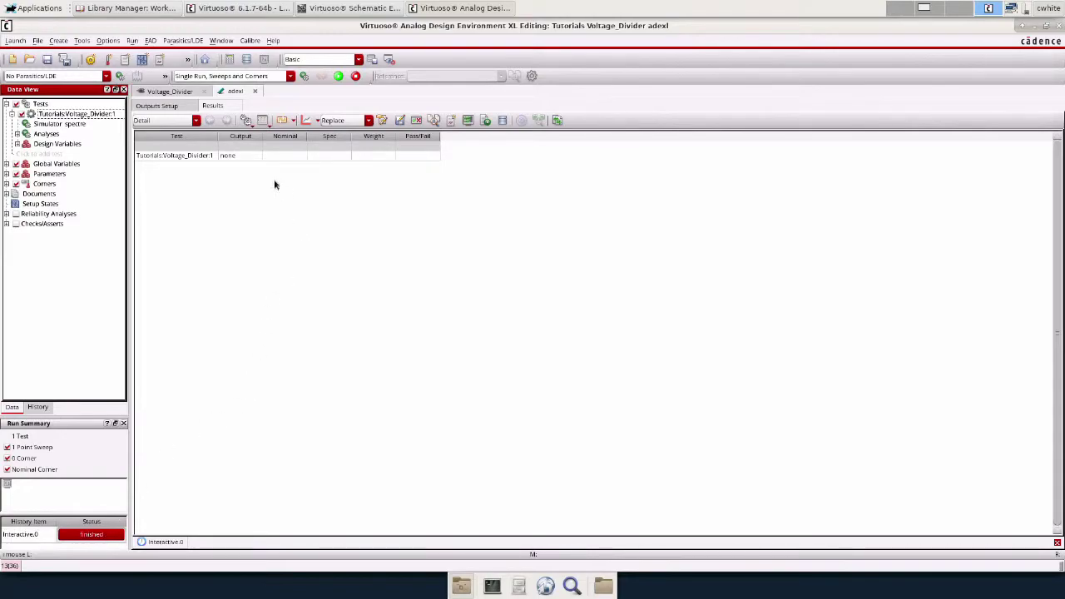
# In Outputs Setup, add an expression output row and open its calculator showing VDC("/Vout")
pyautogui.click(158, 107)
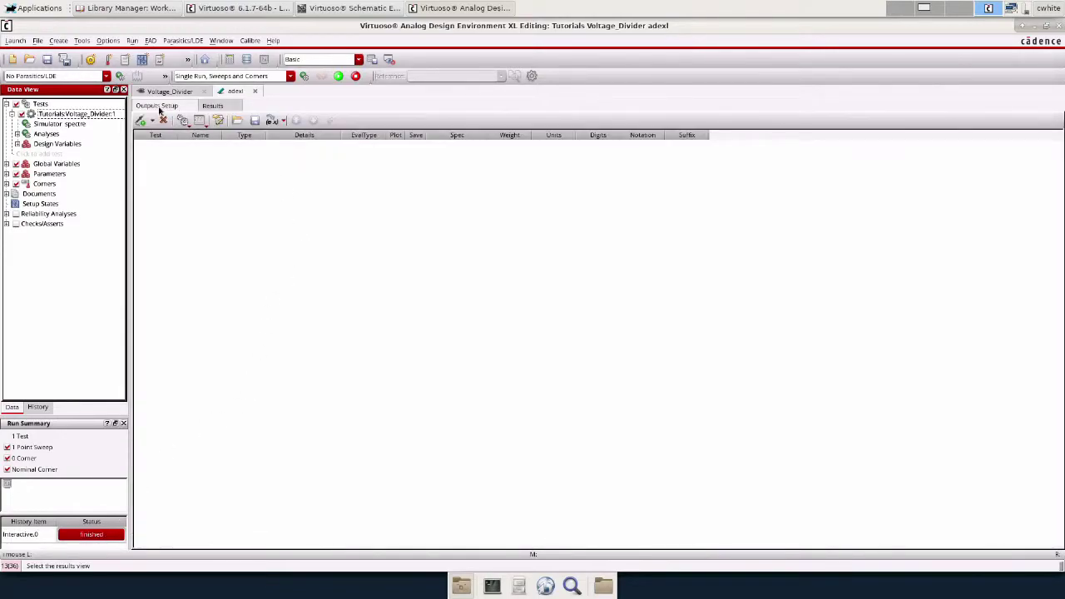
pyautogui.rightClick(236, 160)
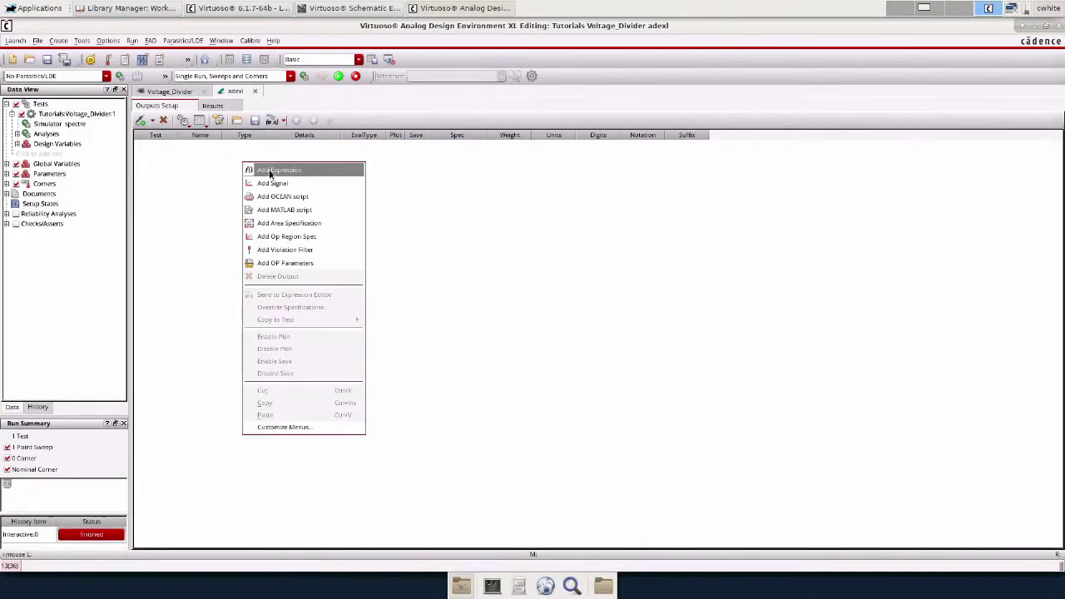
pyautogui.click(202, 161)
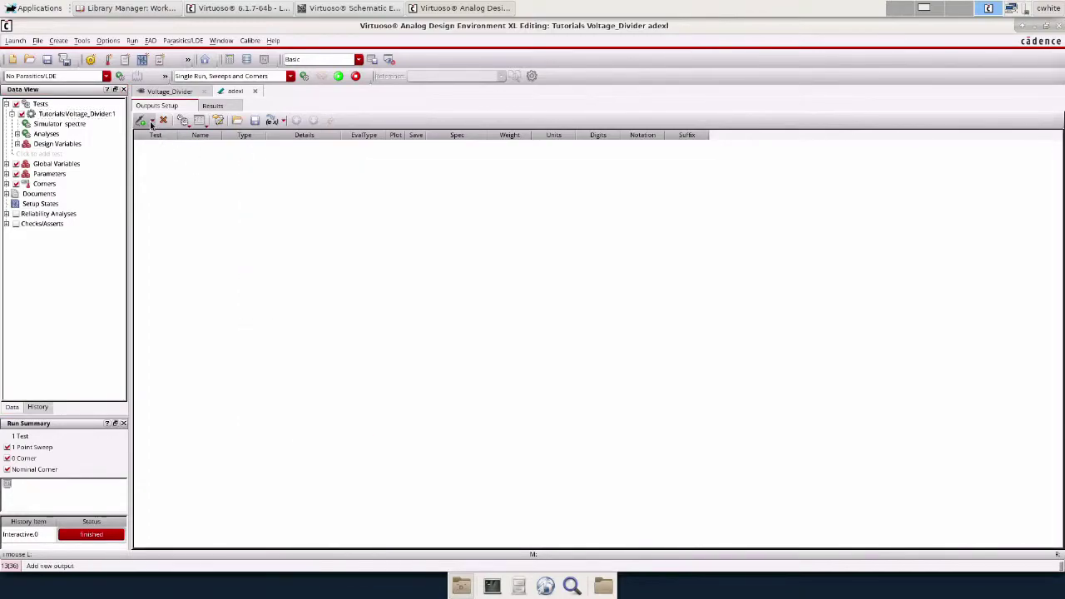
pyautogui.click(152, 122)
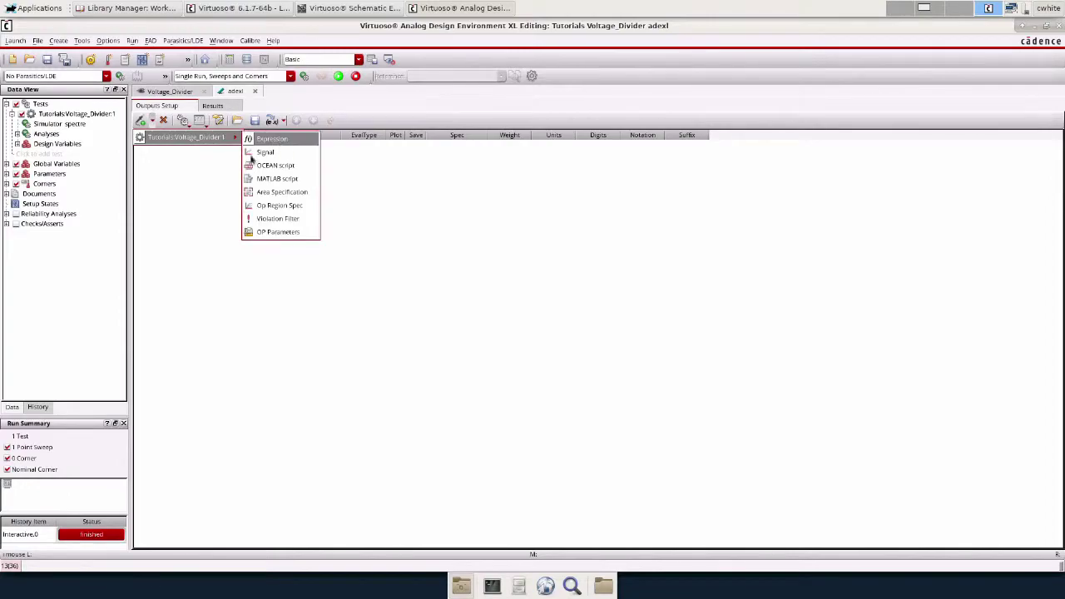
pyautogui.click(201, 193)
pyautogui.rightClick(326, 177)
pyautogui.click(358, 186)
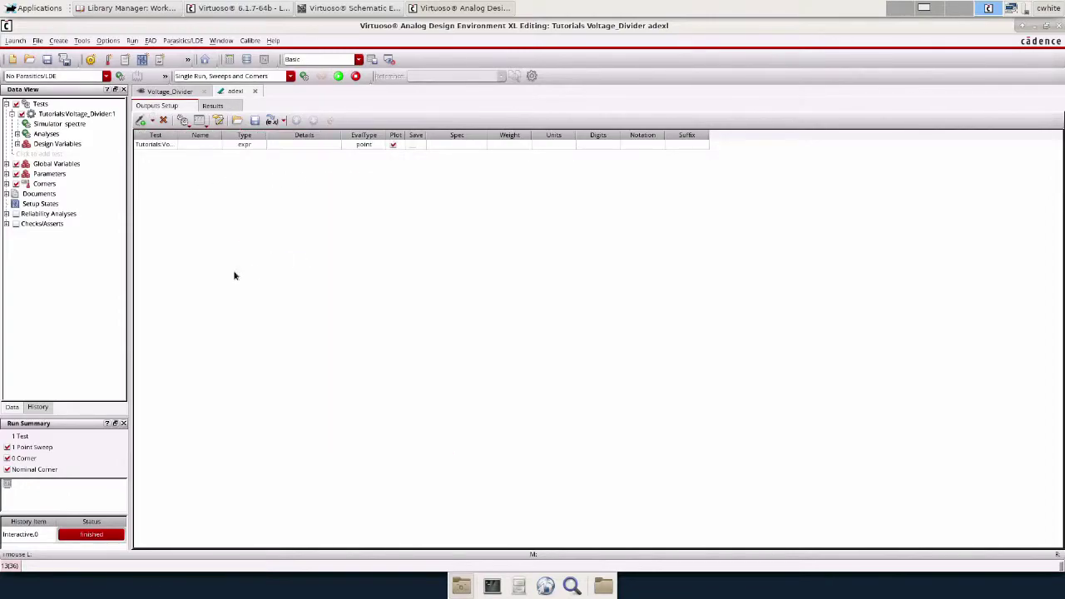
pyautogui.doubleClick(302, 145)
pyautogui.click(318, 146)
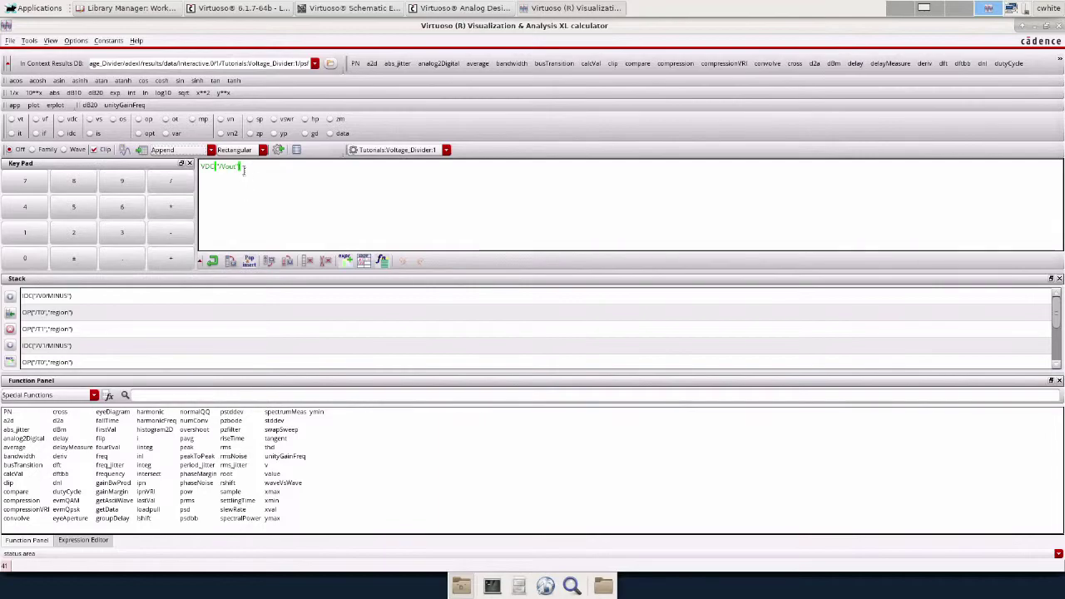
# Build OP("/T1","region") from transistor T1 and send it to the ADE outputs
pyautogui.click(139, 120)
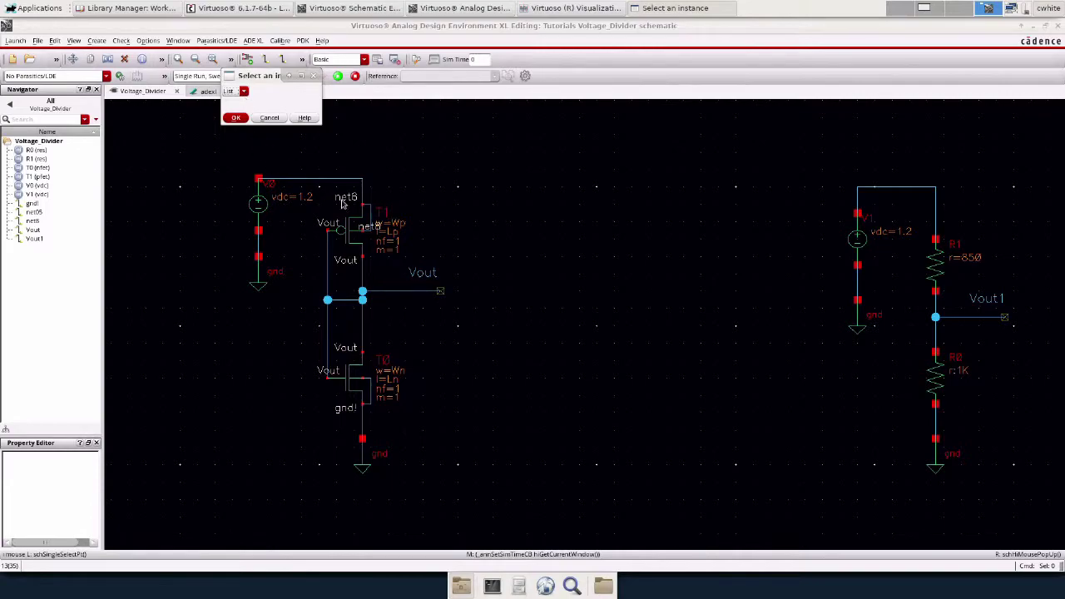
pyautogui.click(346, 235)
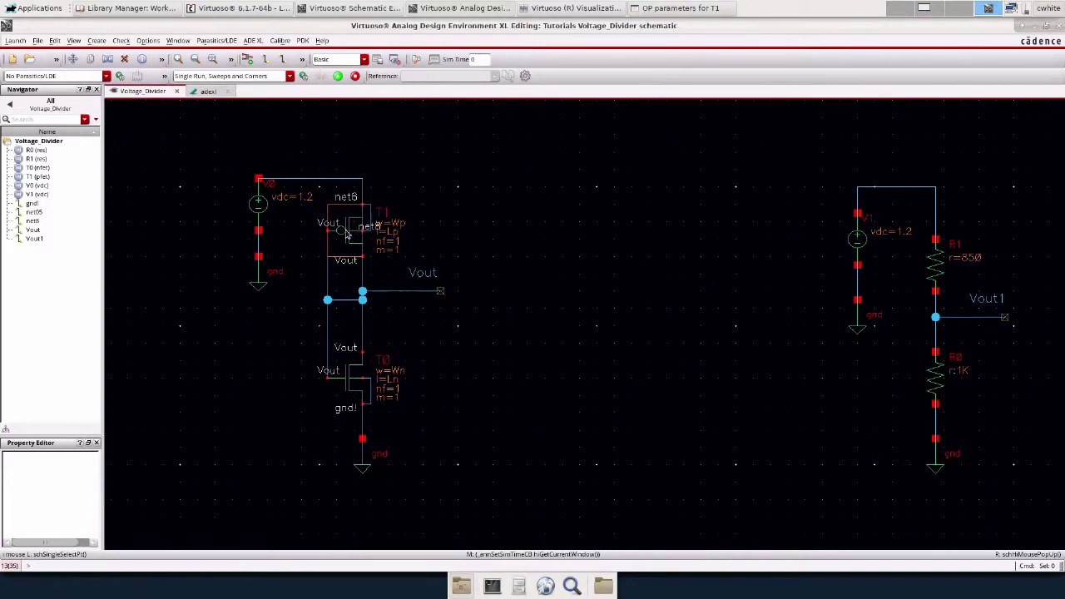
pyautogui.click(681, 8)
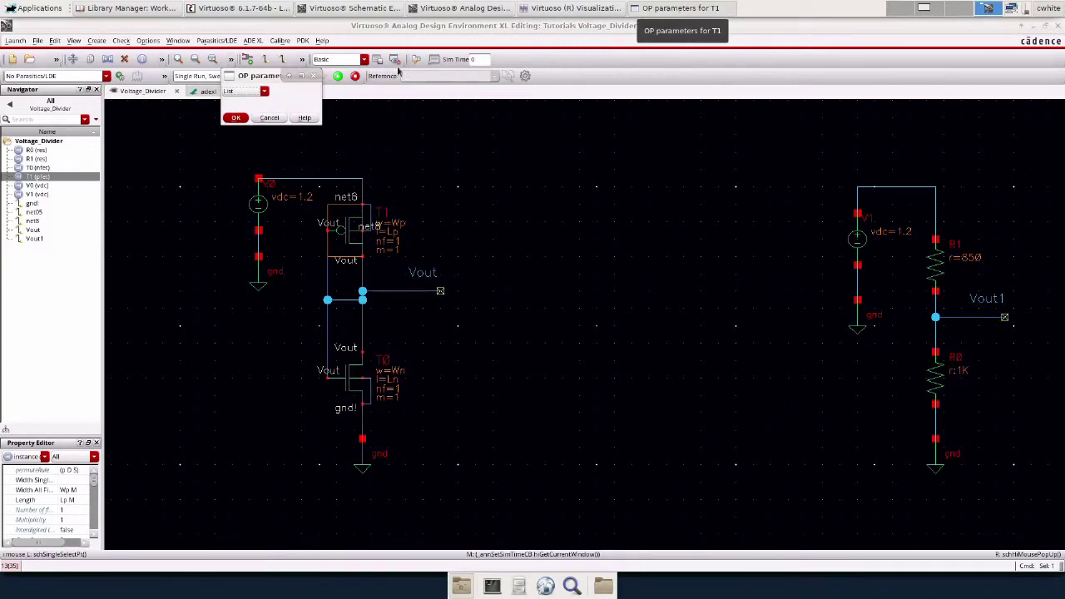
pyautogui.click(264, 94)
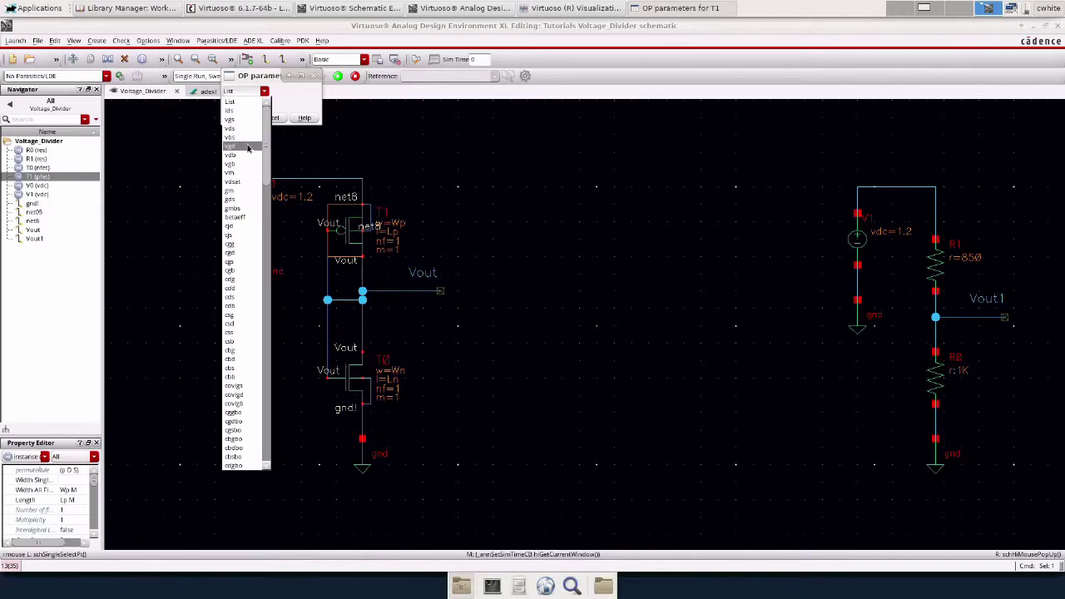
pyautogui.scroll(-1, 248, 147)
pyautogui.scroll(-2, 247, 147)
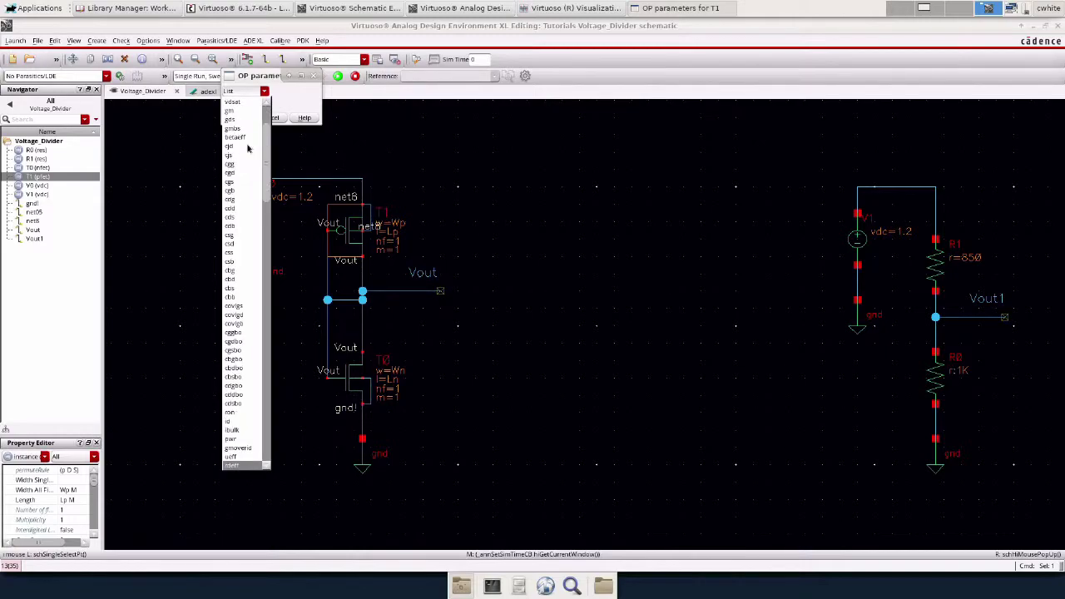
pyautogui.scroll(-1, 247, 147)
pyautogui.scroll(-1, 248, 148)
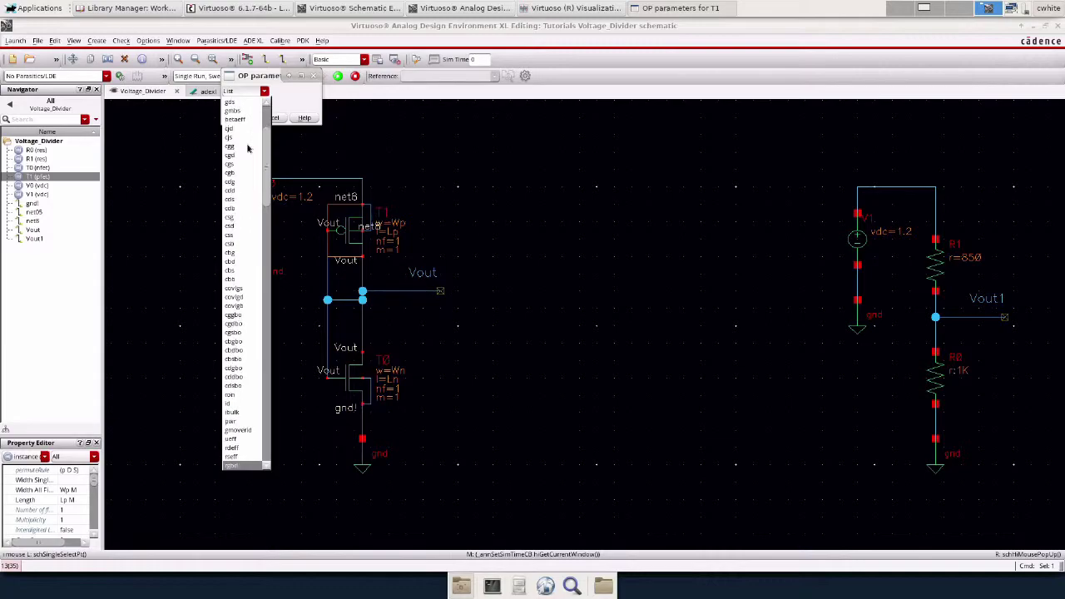
pyautogui.scroll(-10, 247, 147)
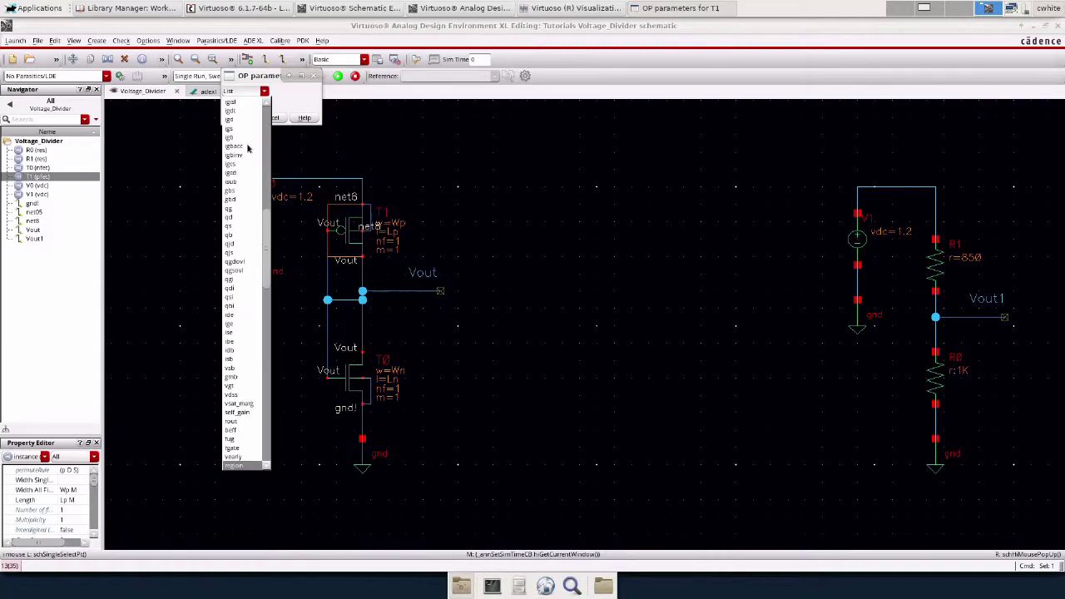
pyautogui.click(232, 465)
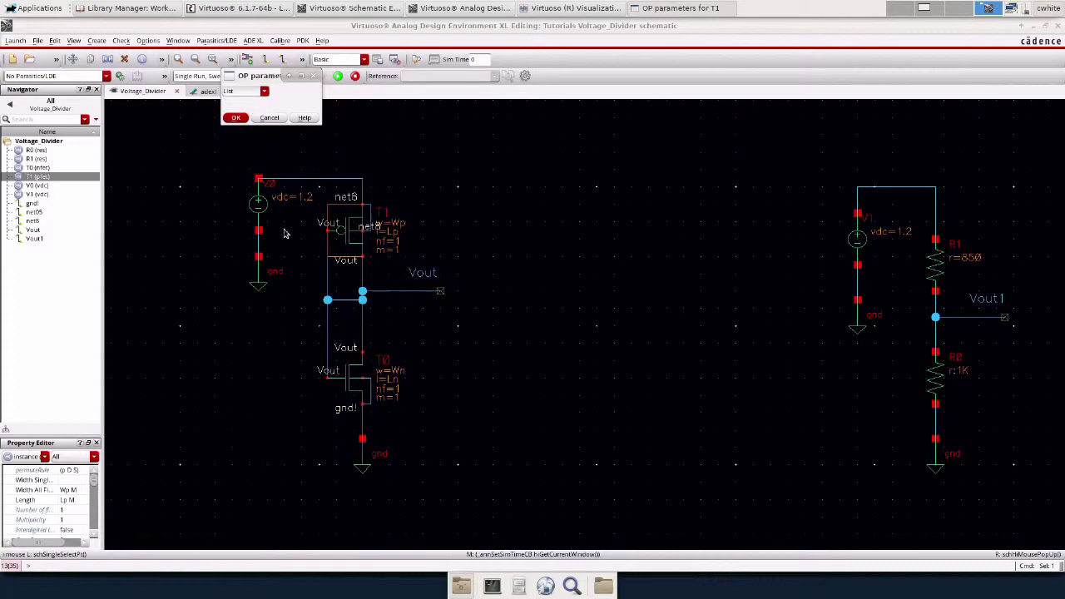
pyautogui.click(236, 118)
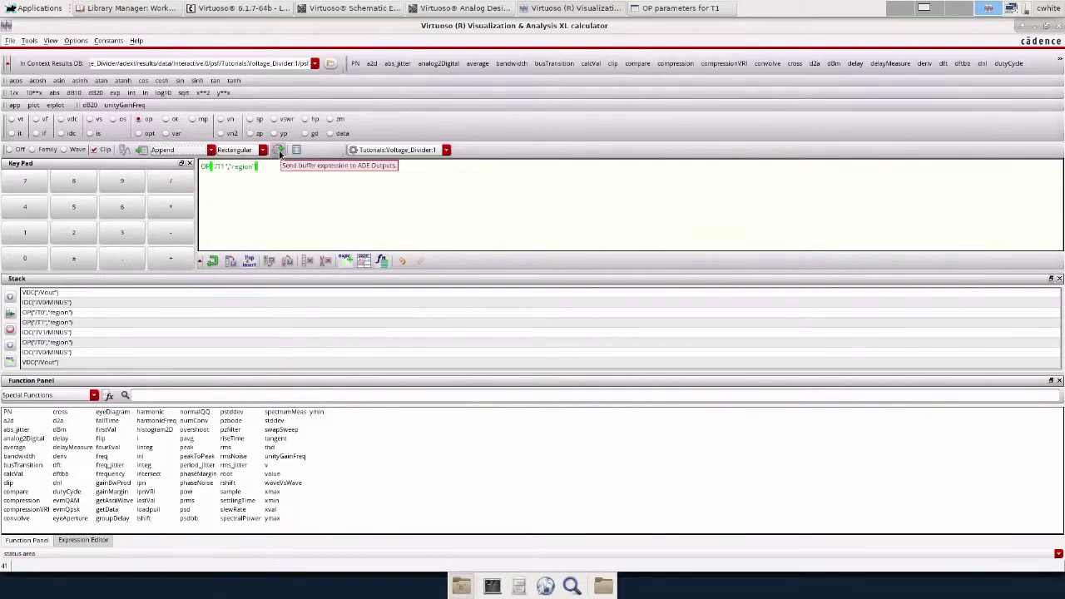
pyautogui.click(279, 151)
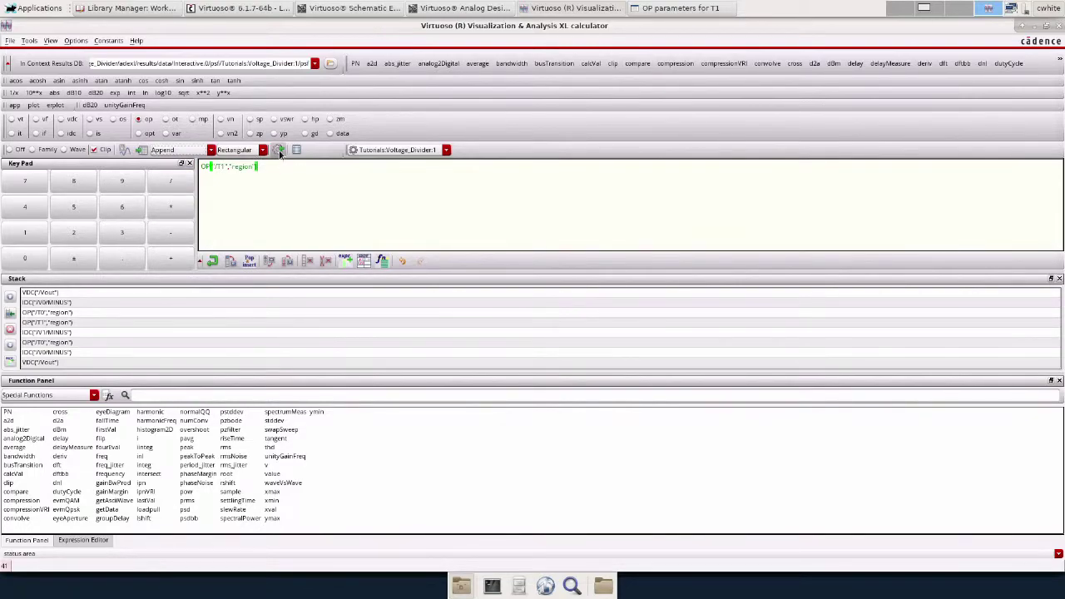
# Build the T0 operating-region expression OP("/T0","region")
pyautogui.click(142, 122)
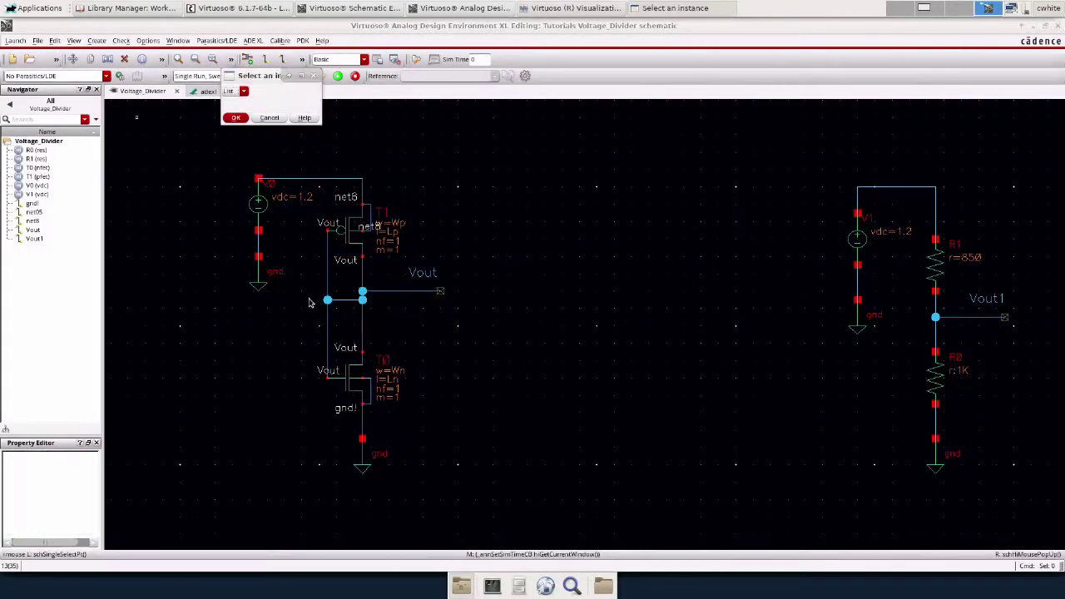
pyautogui.click(343, 379)
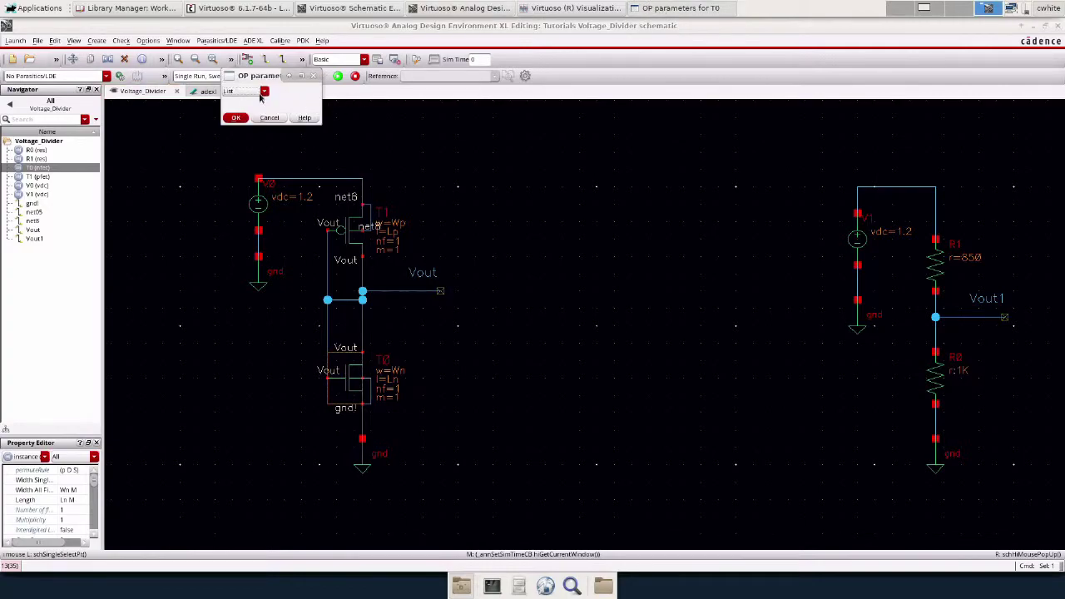
pyautogui.click(260, 94)
pyautogui.click(260, 96)
pyautogui.click(250, 92)
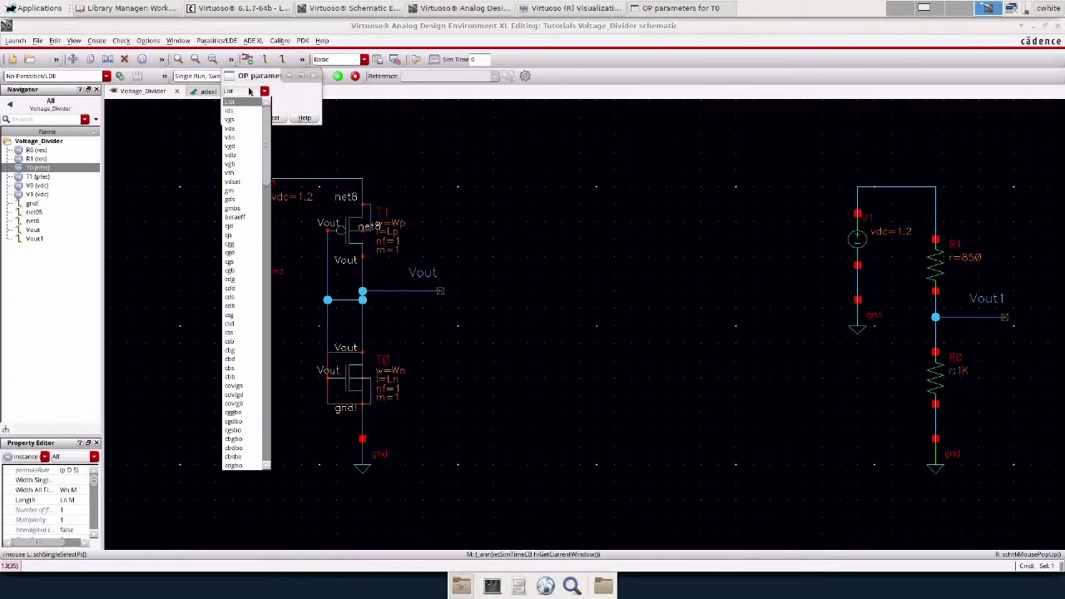
pyautogui.scroll(-3, 235, 158)
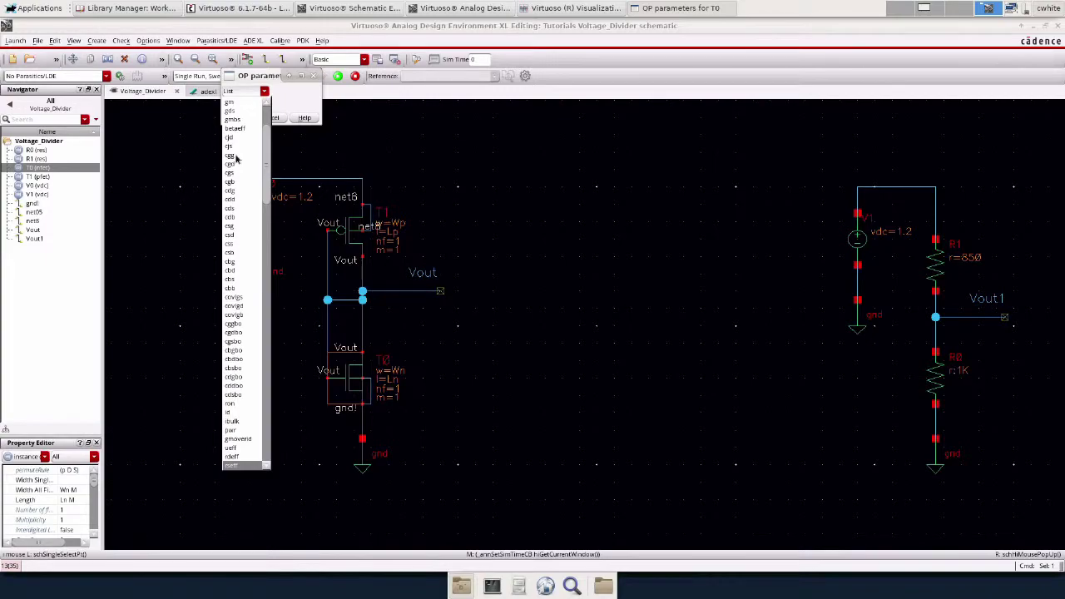
pyautogui.scroll(-1, 236, 158)
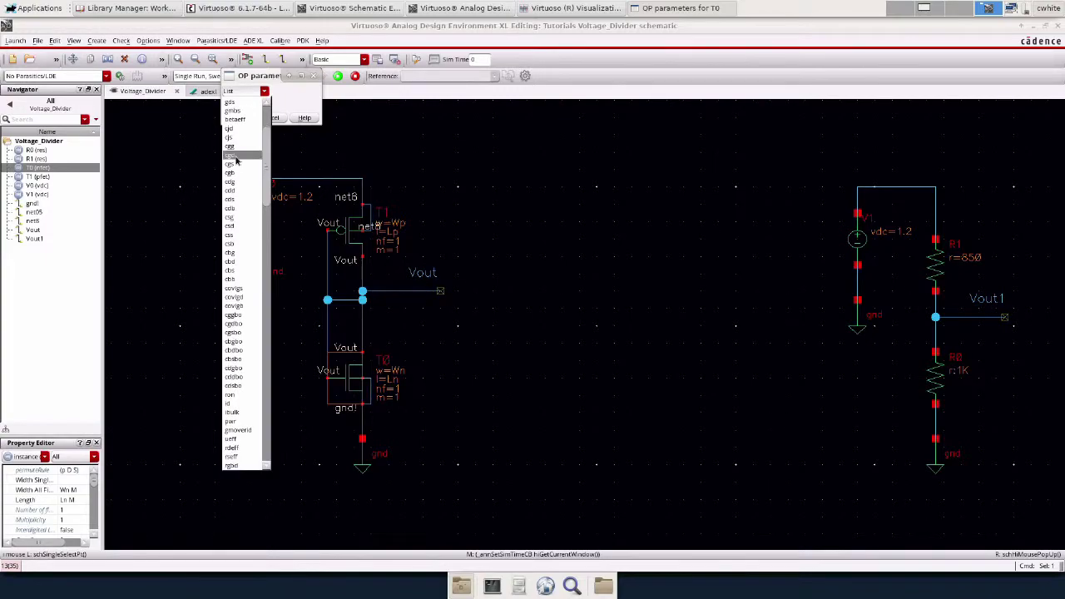
pyautogui.press('r')
pyautogui.press('r')
pyautogui.press('r')
pyautogui.press('r')
pyautogui.press('r')
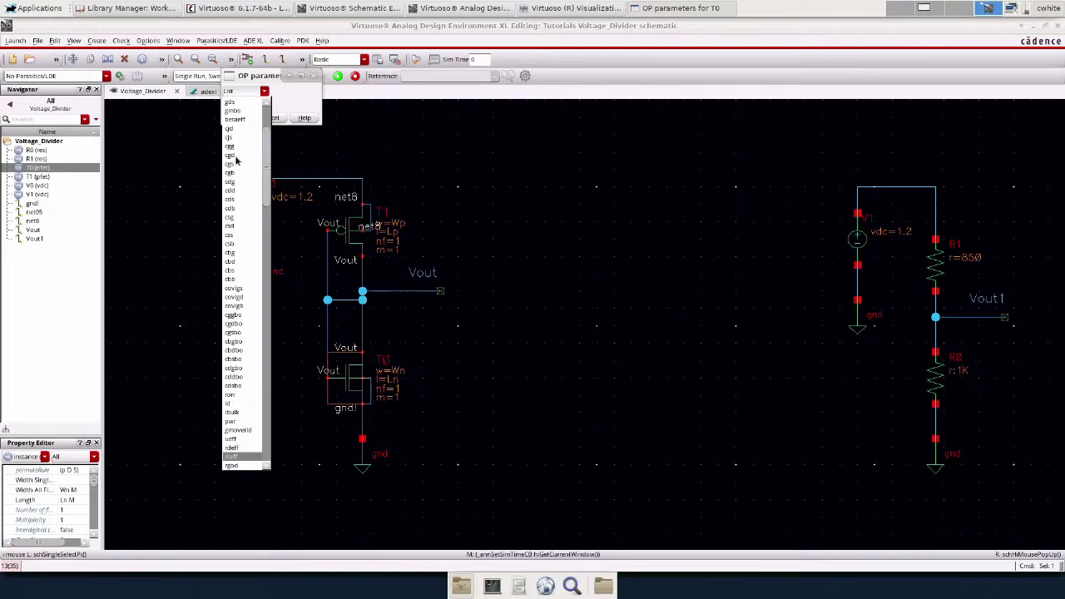
pyautogui.press('r')
pyautogui.press('r')
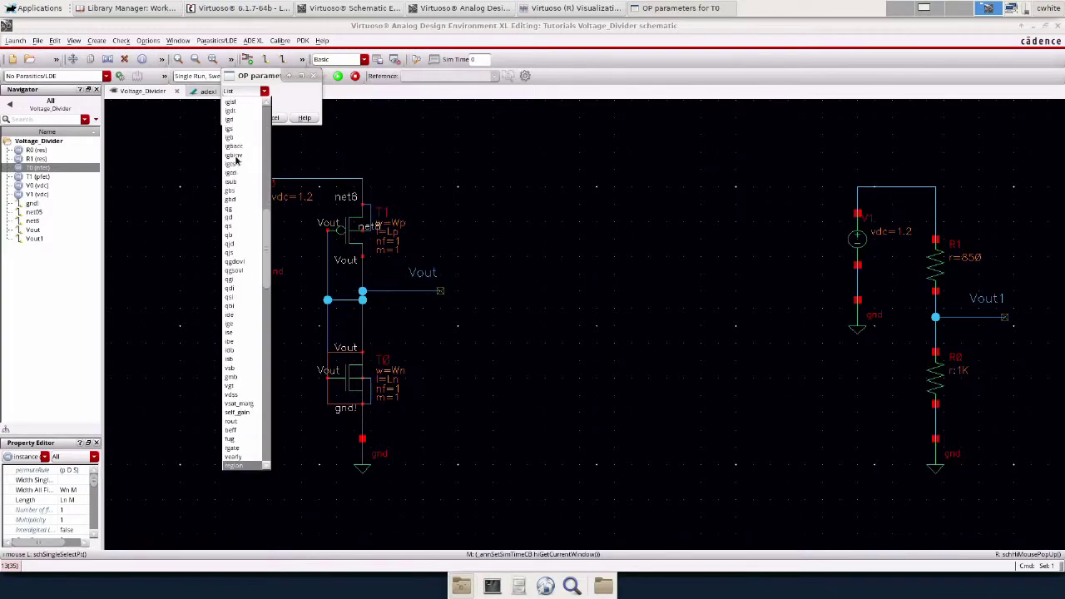
pyautogui.click(232, 468)
pyautogui.click(237, 118)
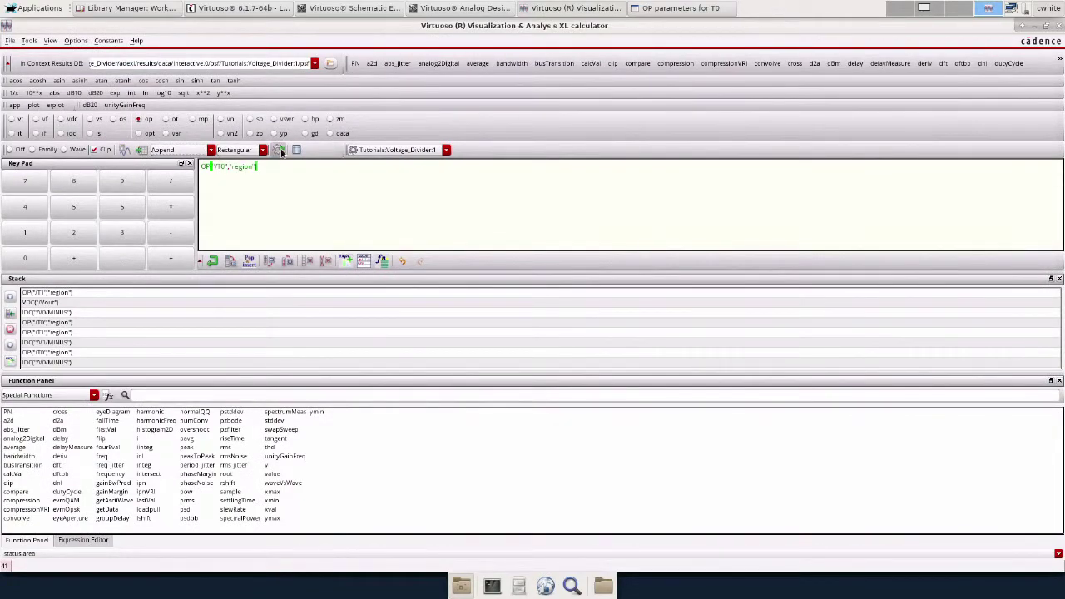
# Build VDC("/Vout") from the Vout net and IDC("/V0/MINUS") from V0's minus terminal
pyautogui.click(63, 121)
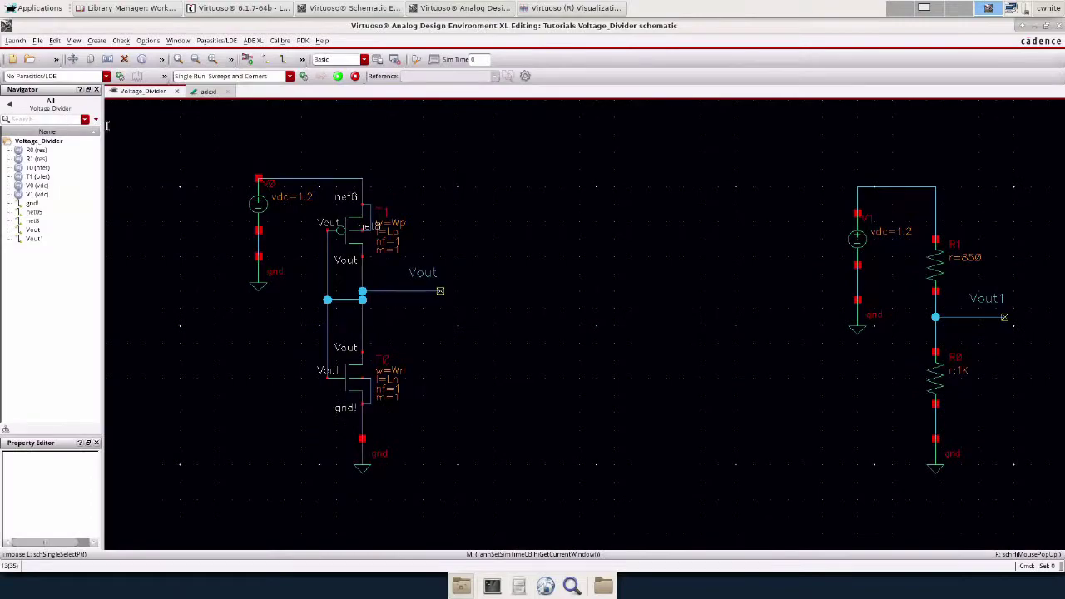
pyautogui.click(429, 279)
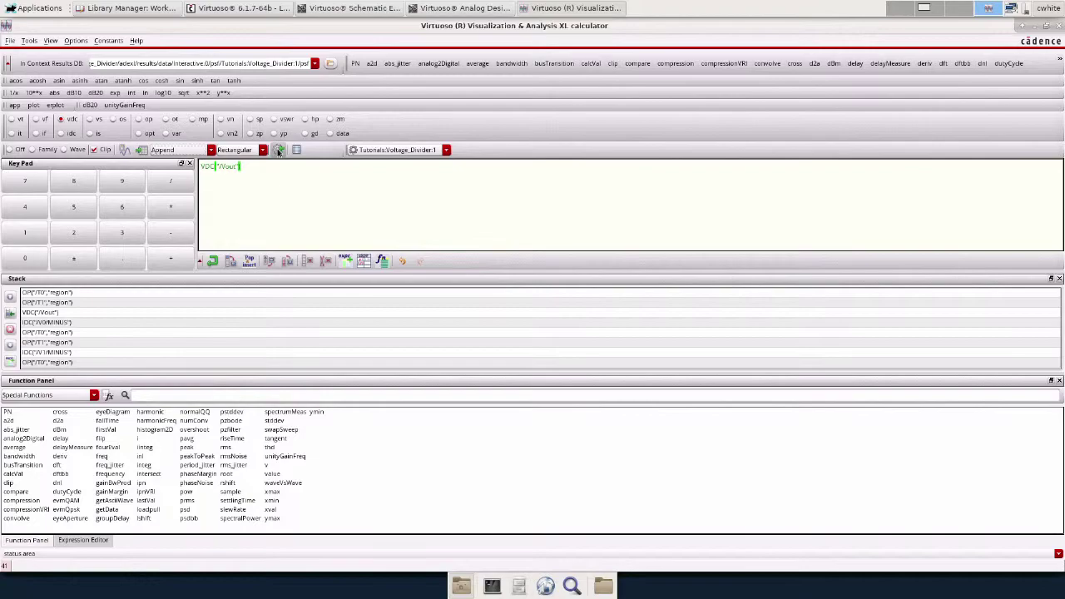
pyautogui.click(61, 134)
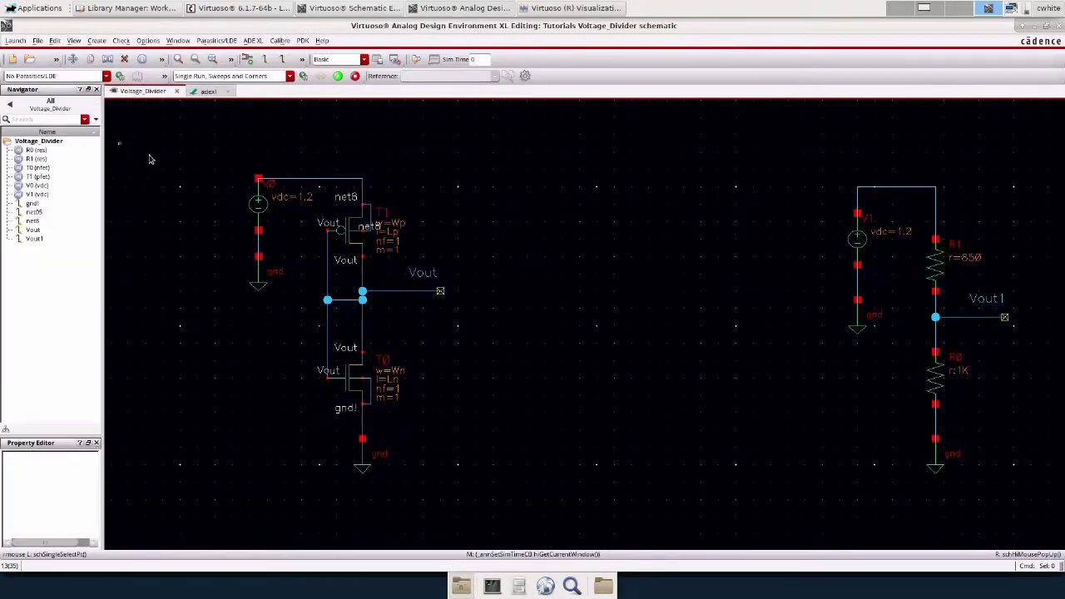
pyautogui.click(259, 232)
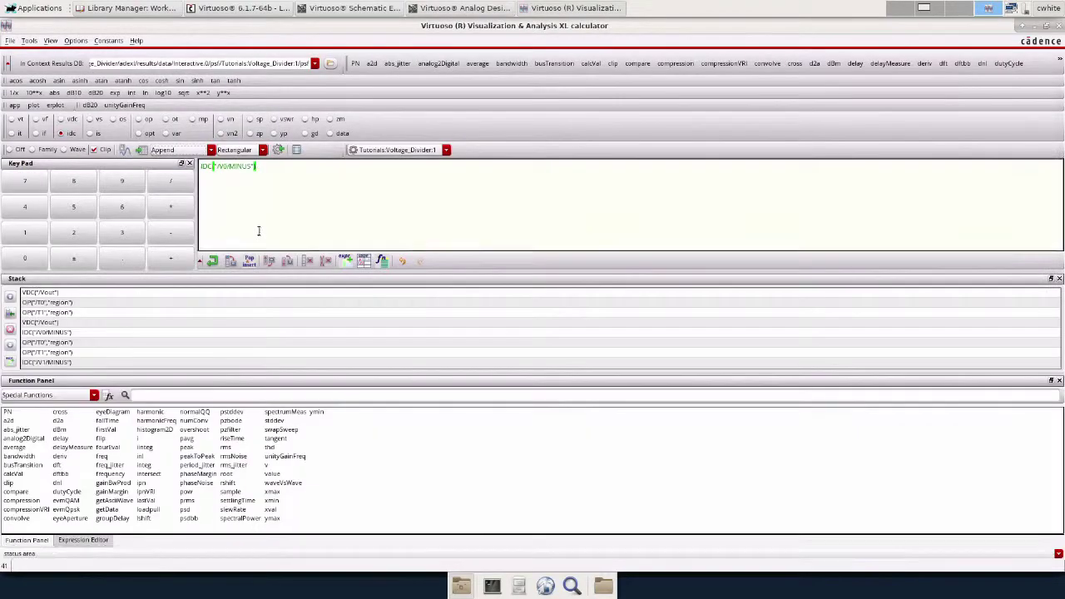
# Close the calculator and rerun: regions 2, Vout 442.9m, V0 current 10.12u
pyautogui.click(1058, 28)
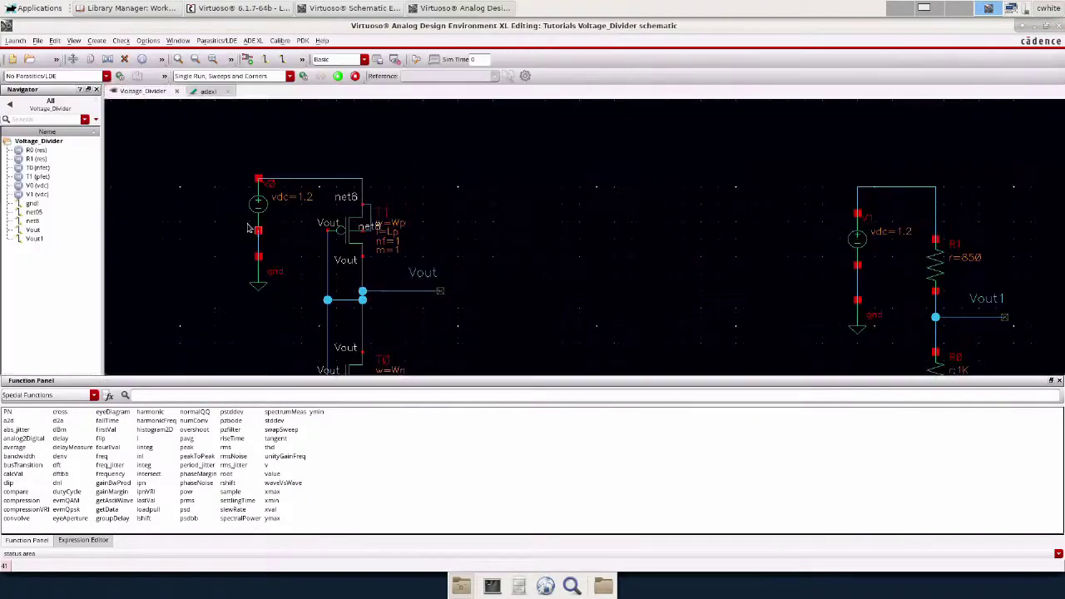
pyautogui.click(207, 92)
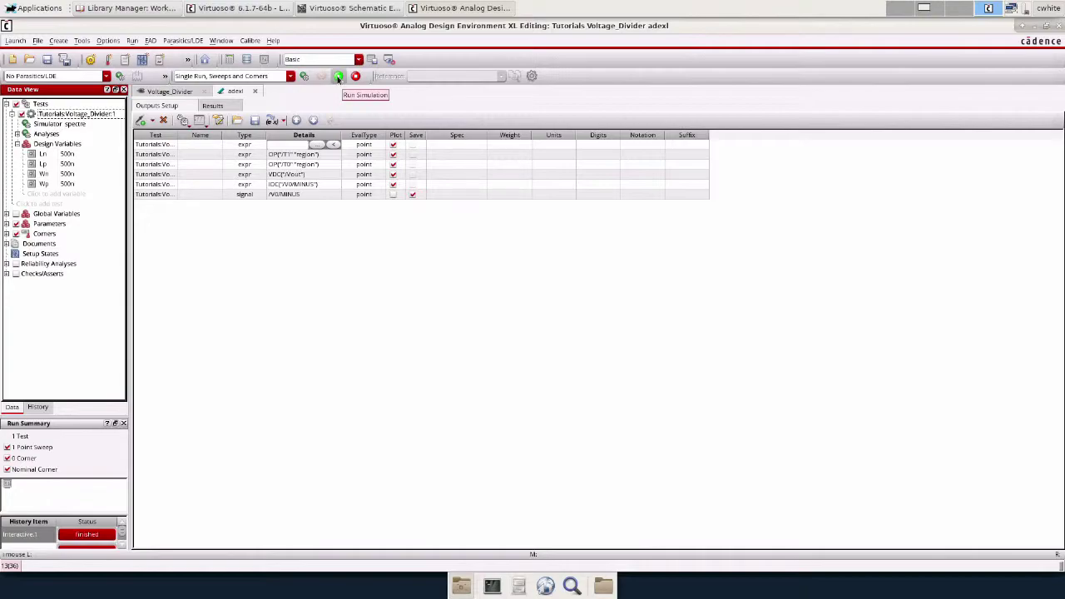
pyautogui.click(339, 77)
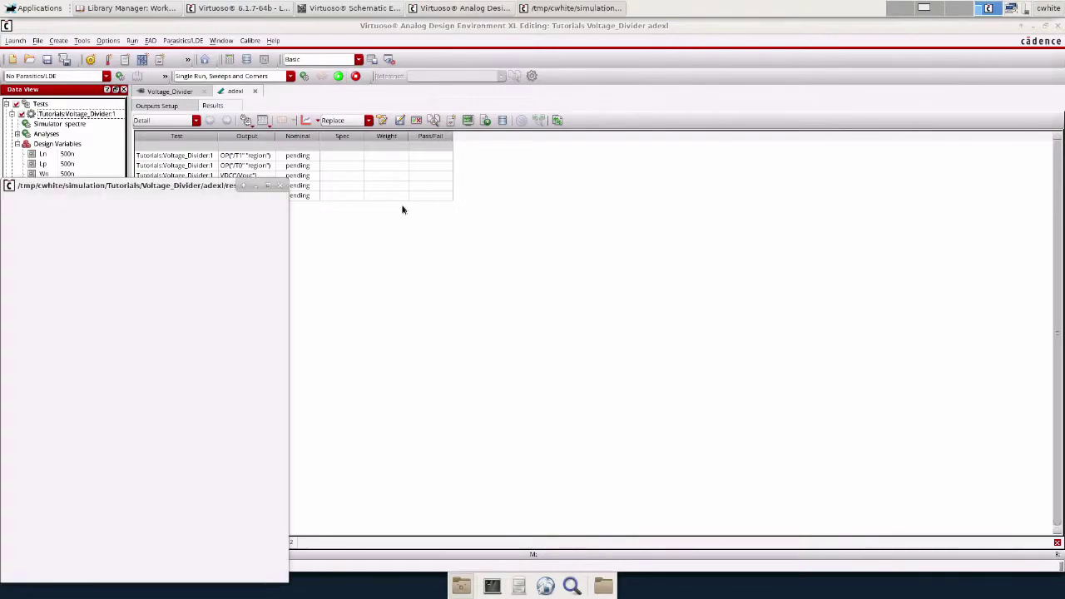
pyautogui.click(281, 188)
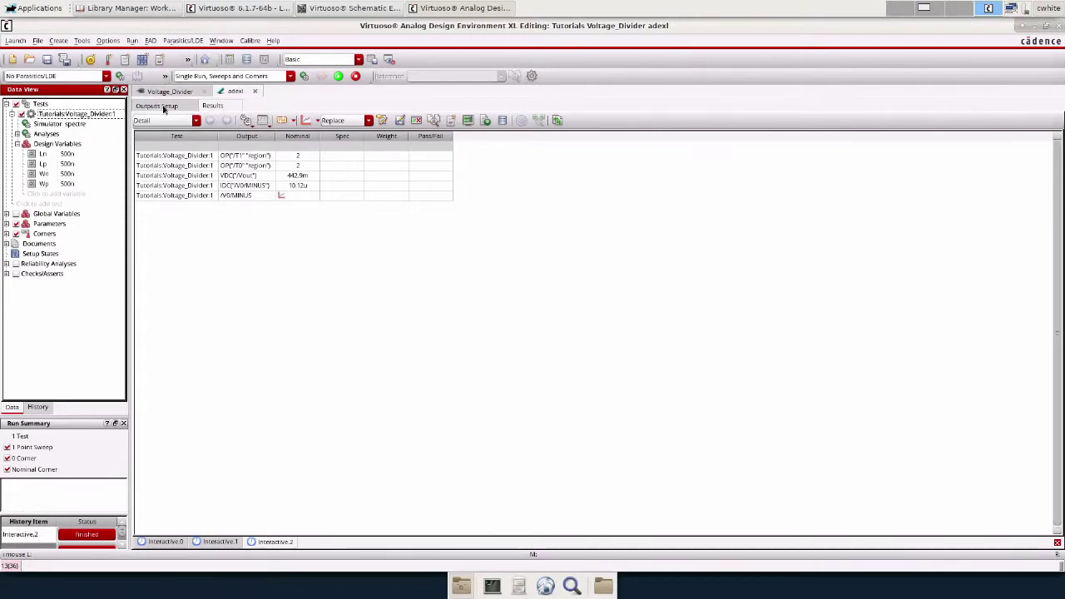
# Give the T1 and T0 region outputs a range spec of 1 to 3
pyautogui.click(164, 107)
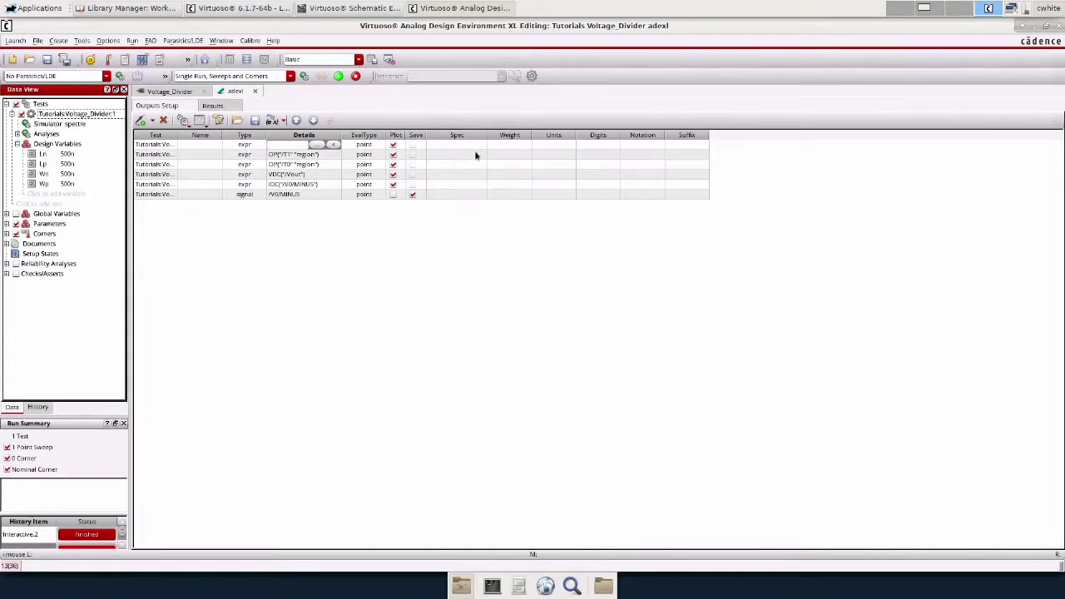
pyautogui.moveTo(488, 136); pyautogui.dragTo(571, 136)
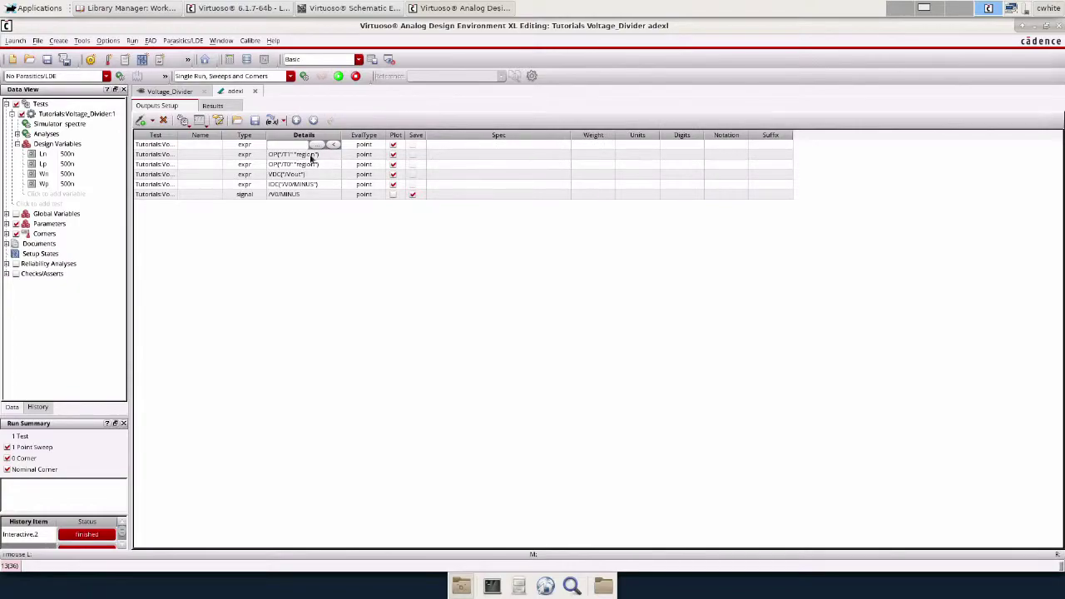
pyautogui.click(463, 158)
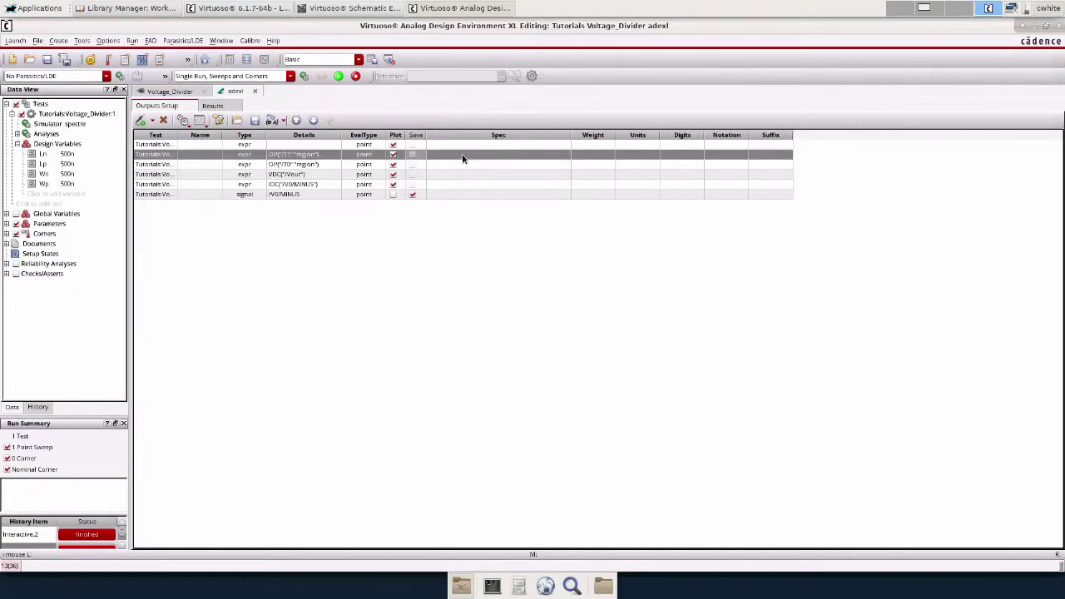
pyautogui.click(463, 158)
pyautogui.click(465, 156)
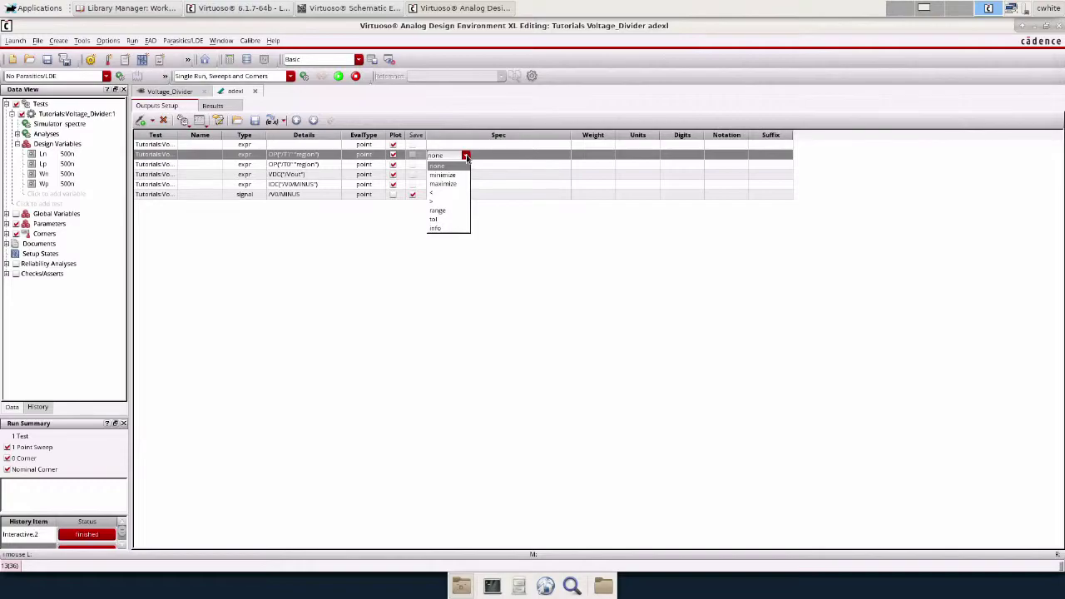
pyautogui.click(442, 211)
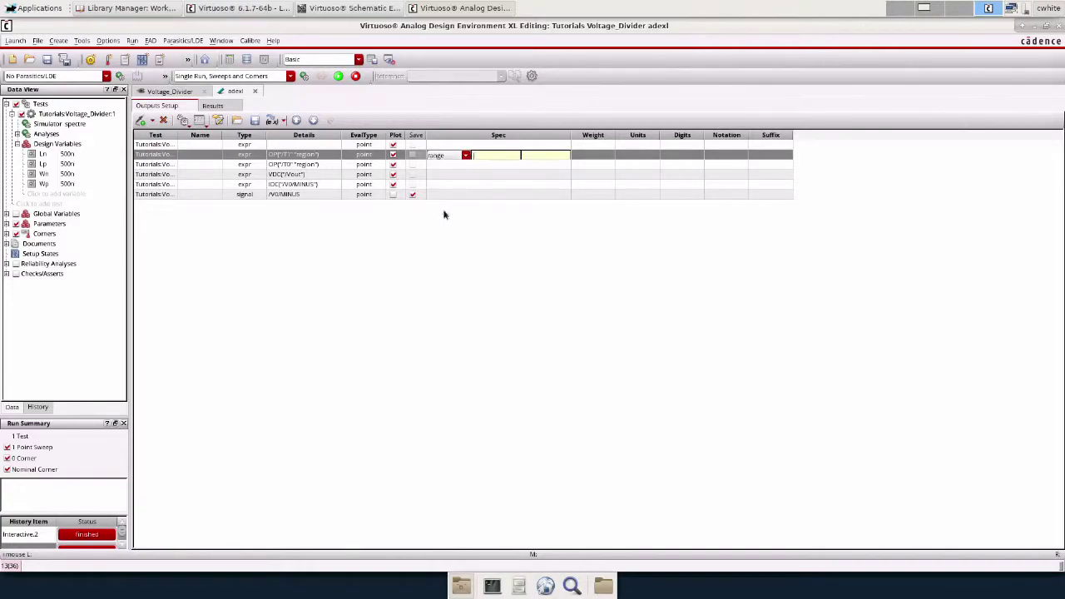
pyautogui.write('1')
pyautogui.click(453, 172)
pyautogui.click(466, 166)
pyautogui.click(440, 208)
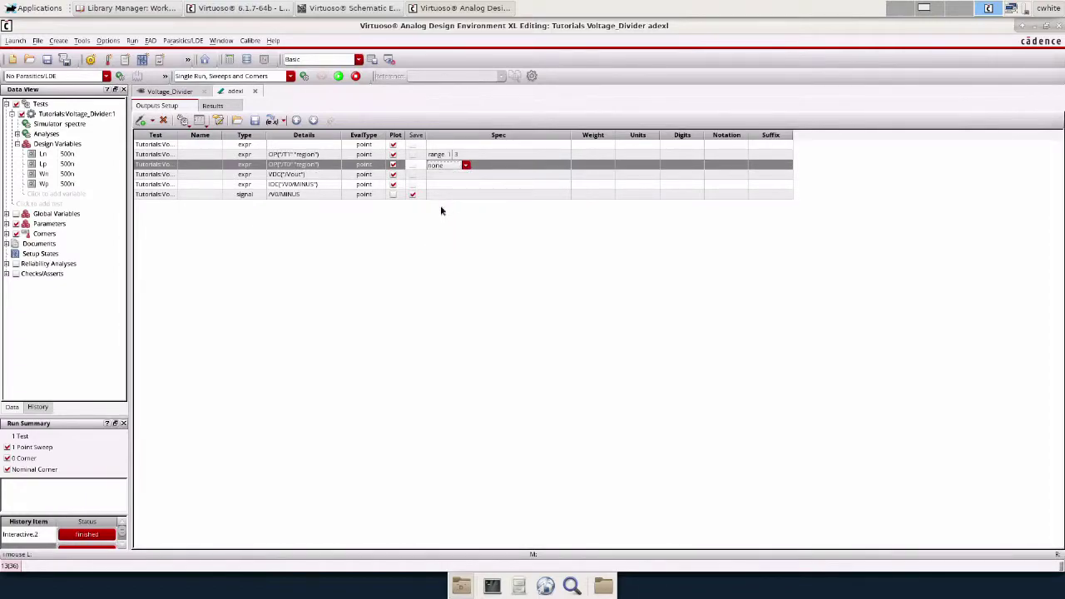
pyautogui.click(439, 220)
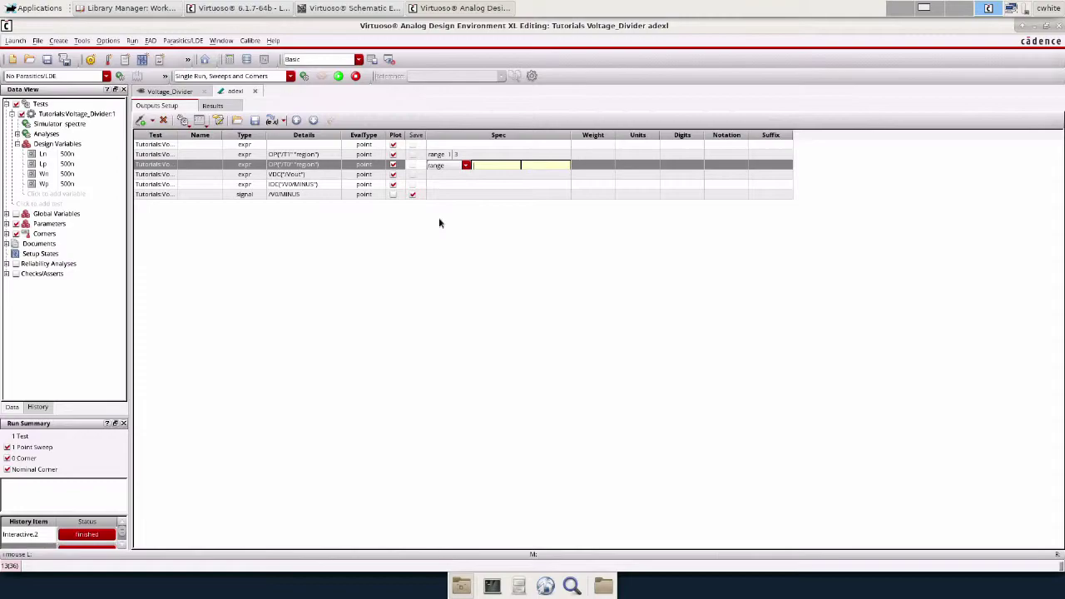
pyautogui.write('1 3')
pyautogui.click(462, 214)
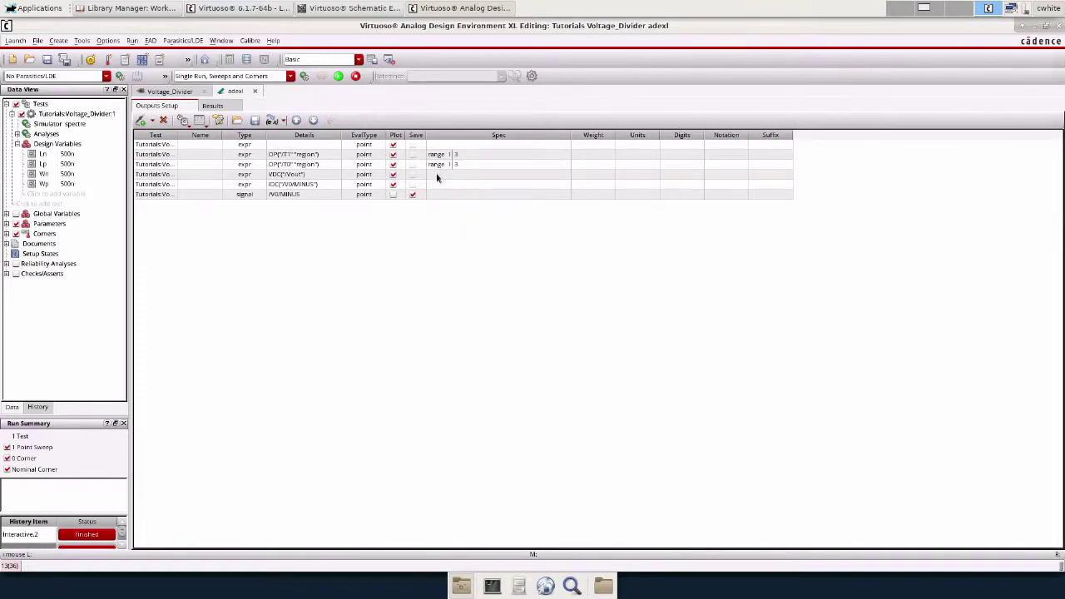
# Give VDC("/Vout") a range spec of 645m to 655m
pyautogui.click(443, 174)
pyautogui.click(466, 175)
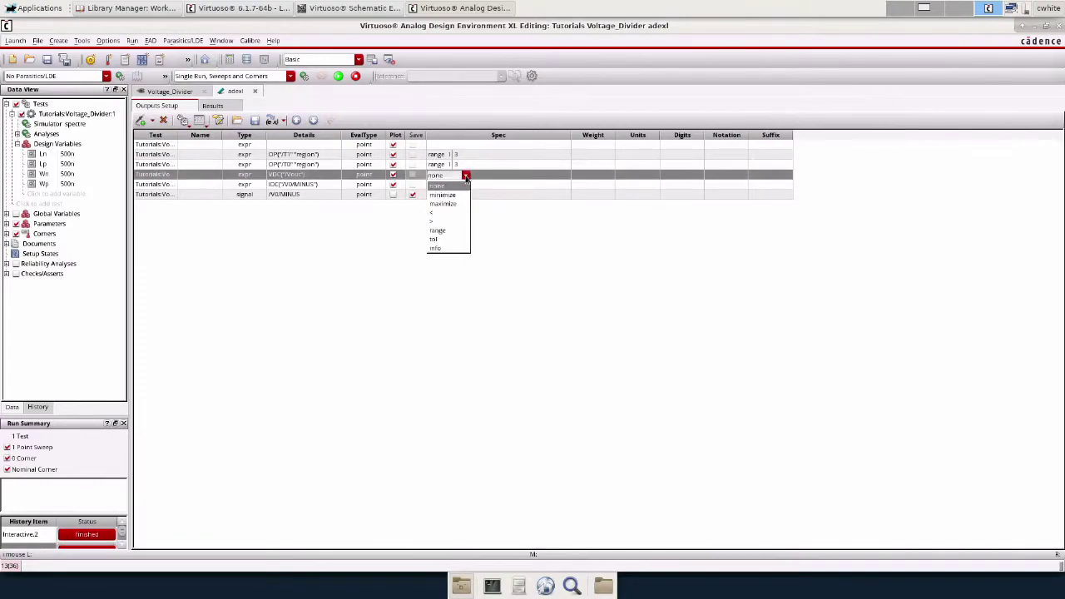
pyautogui.click(439, 230)
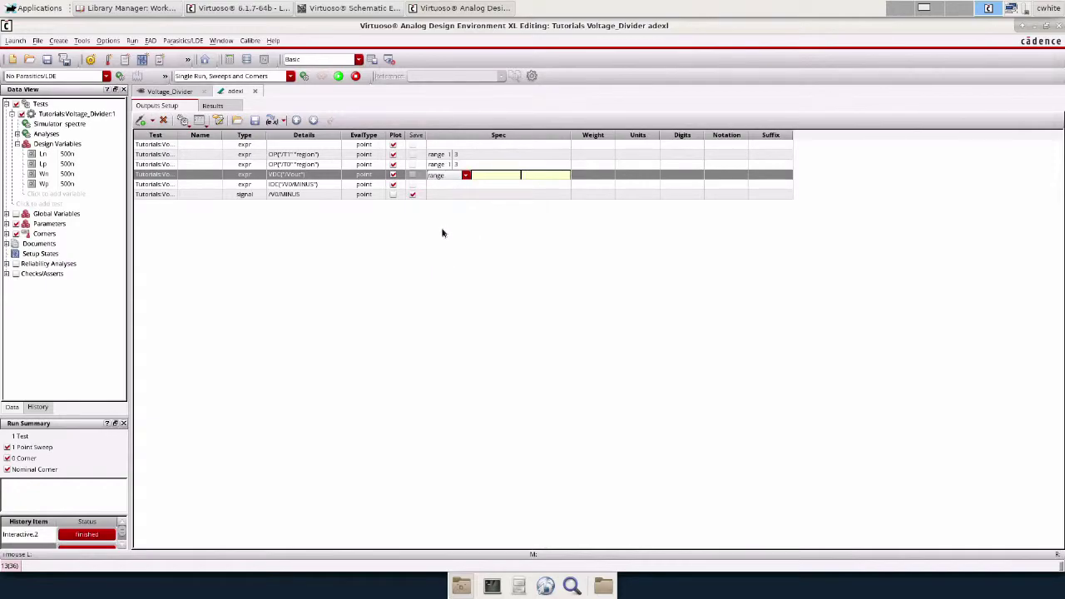
pyautogui.write('645m')
pyautogui.press('Return')
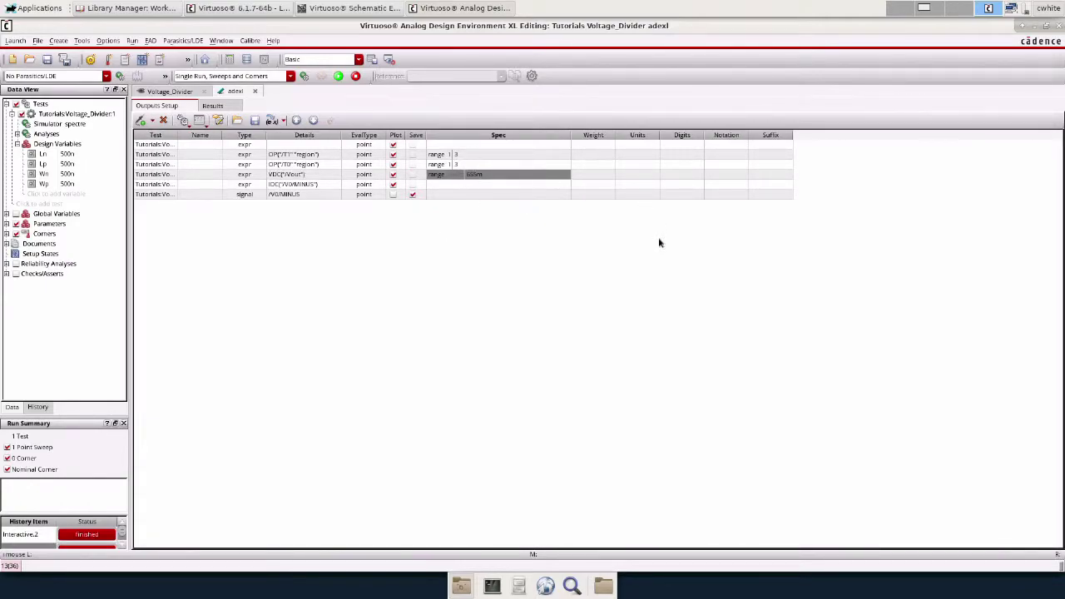
pyautogui.click(433, 203)
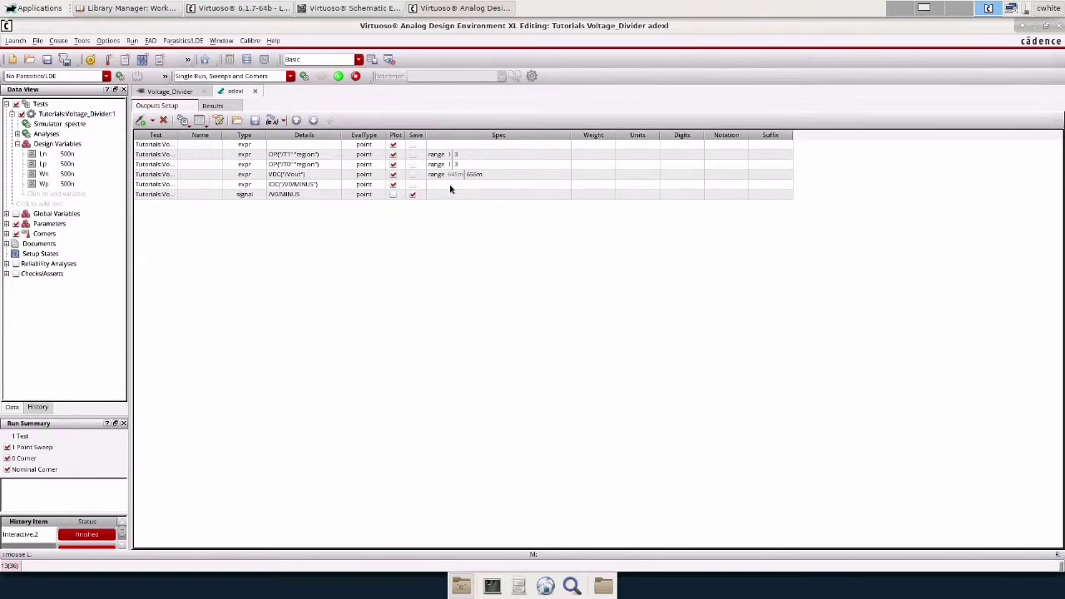
# Weight the T1 and T0 region specs at 100 and the Vout spec at 75
pyautogui.click(591, 155)
pyautogui.click(591, 156)
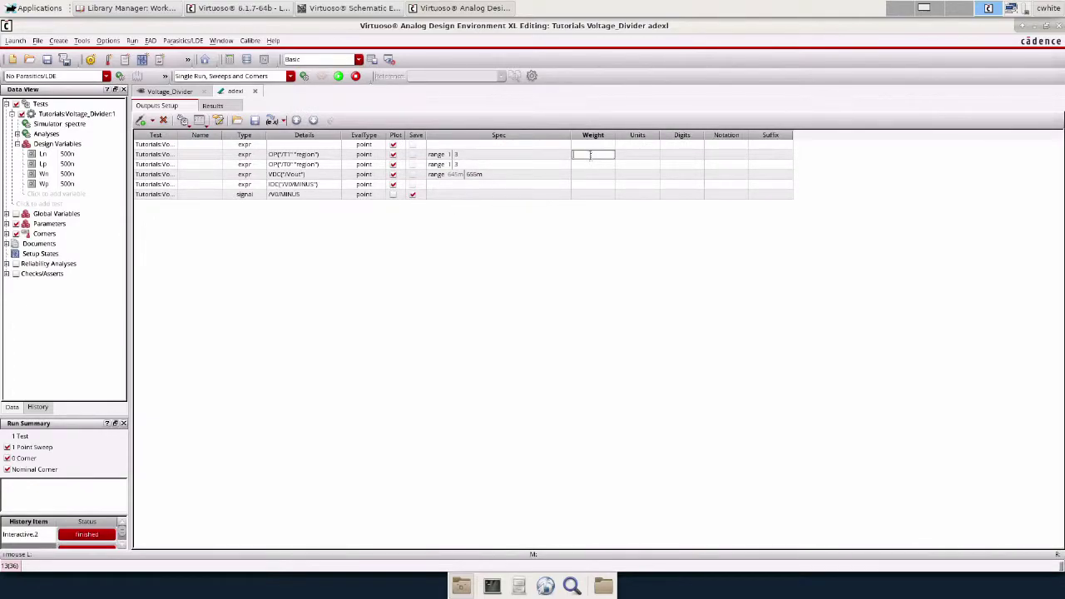
pyautogui.press('Return')
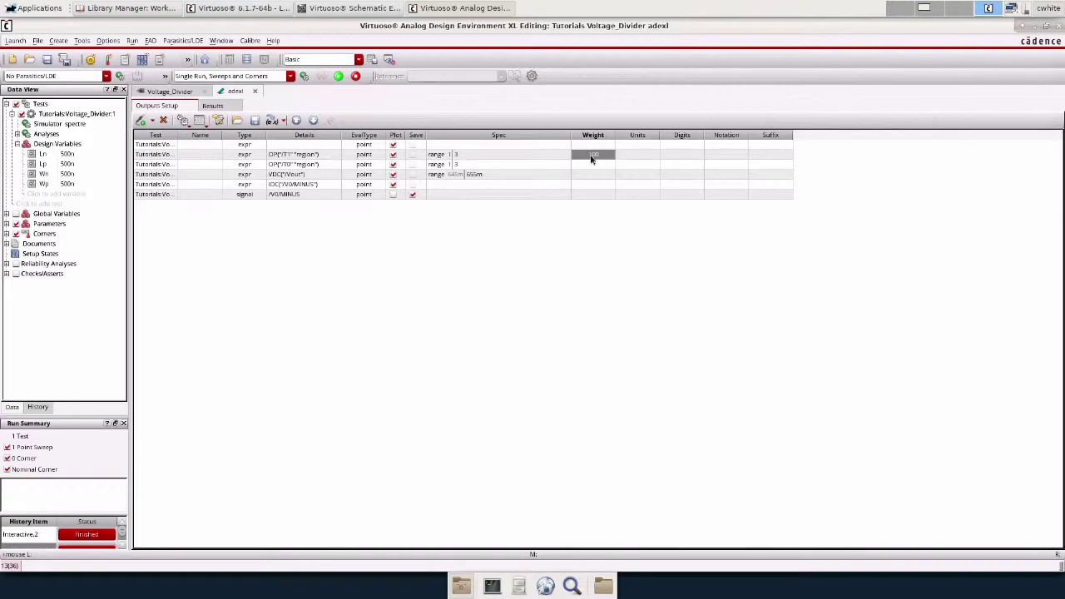
pyautogui.click(589, 165)
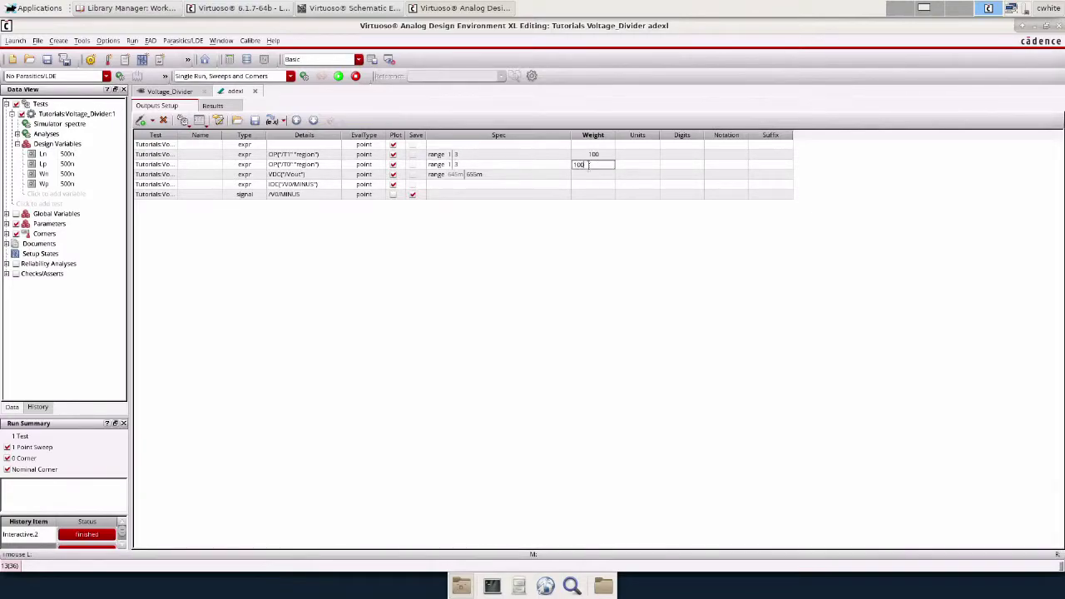
pyautogui.press('Return')
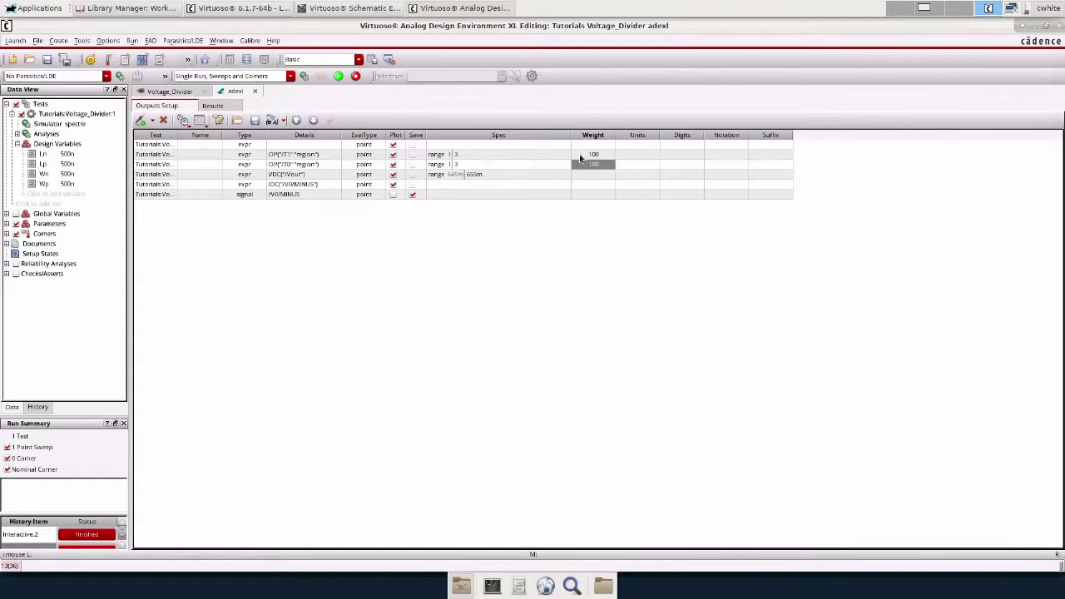
pyautogui.click(592, 176)
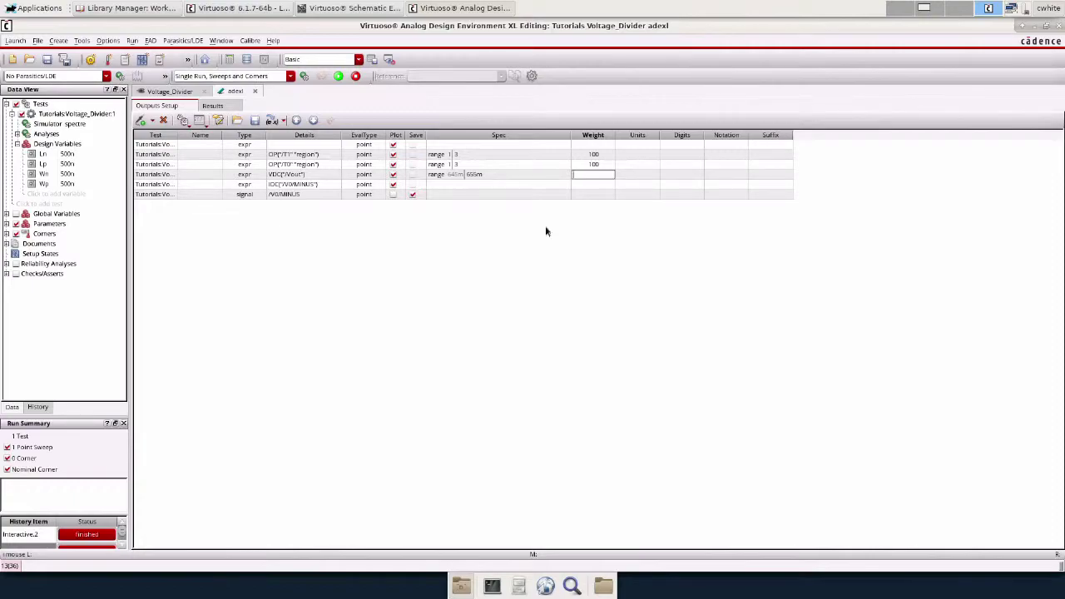
pyautogui.write('75')
pyautogui.press('Return')
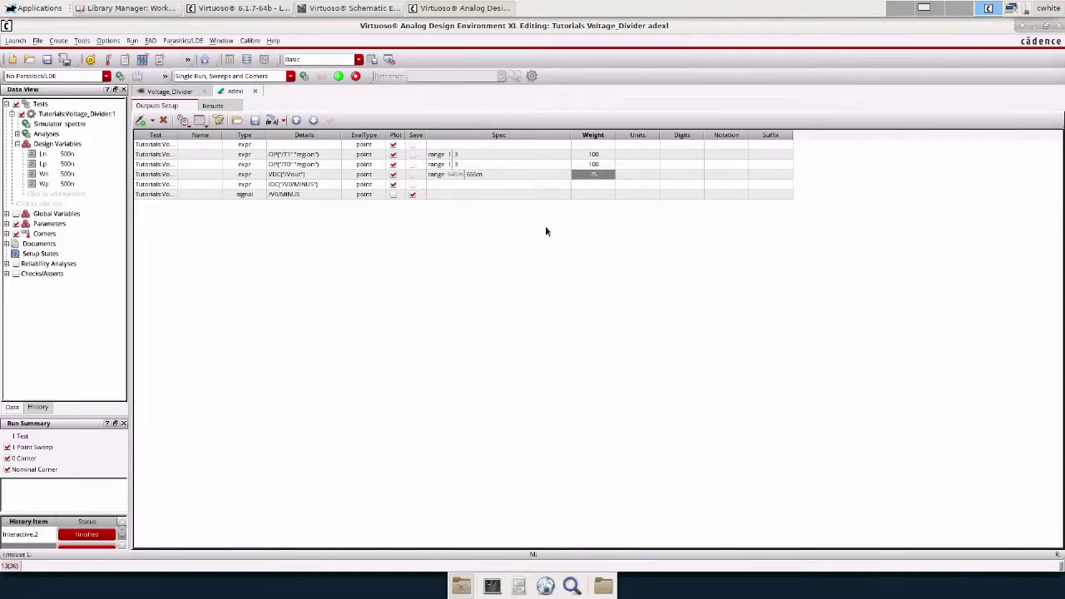
# Set Vout's units to V and its displayed digits to 3
pyautogui.click(650, 156)
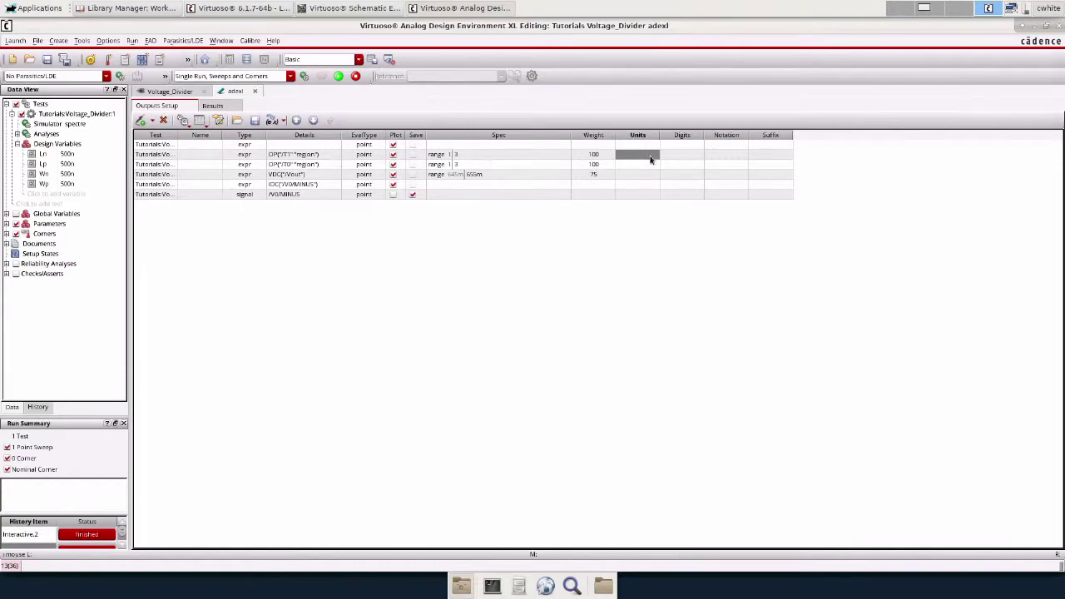
pyautogui.click(650, 156)
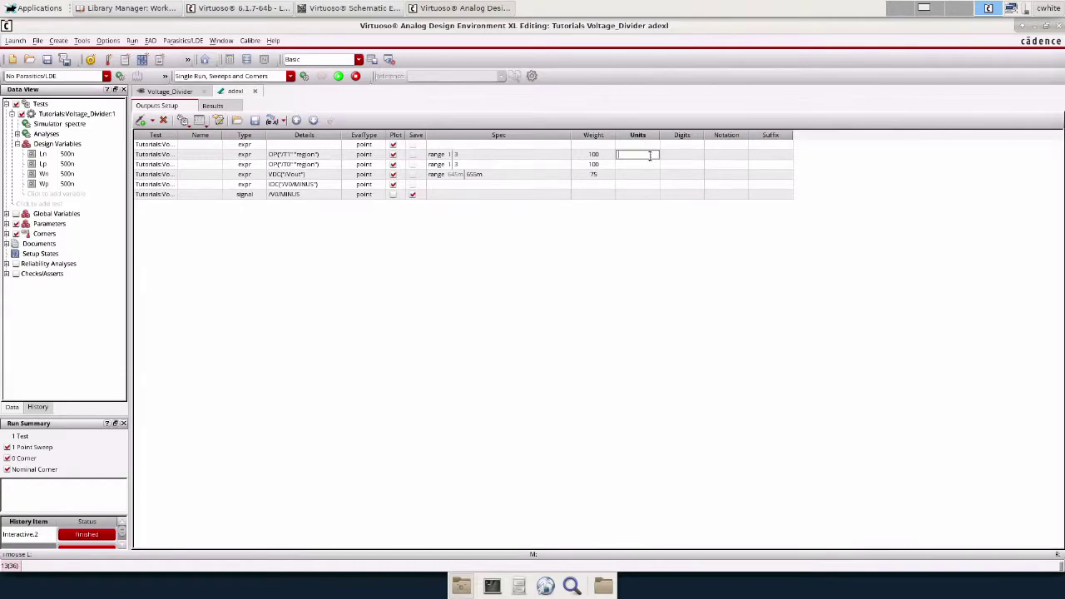
pyautogui.doubleClick(632, 176)
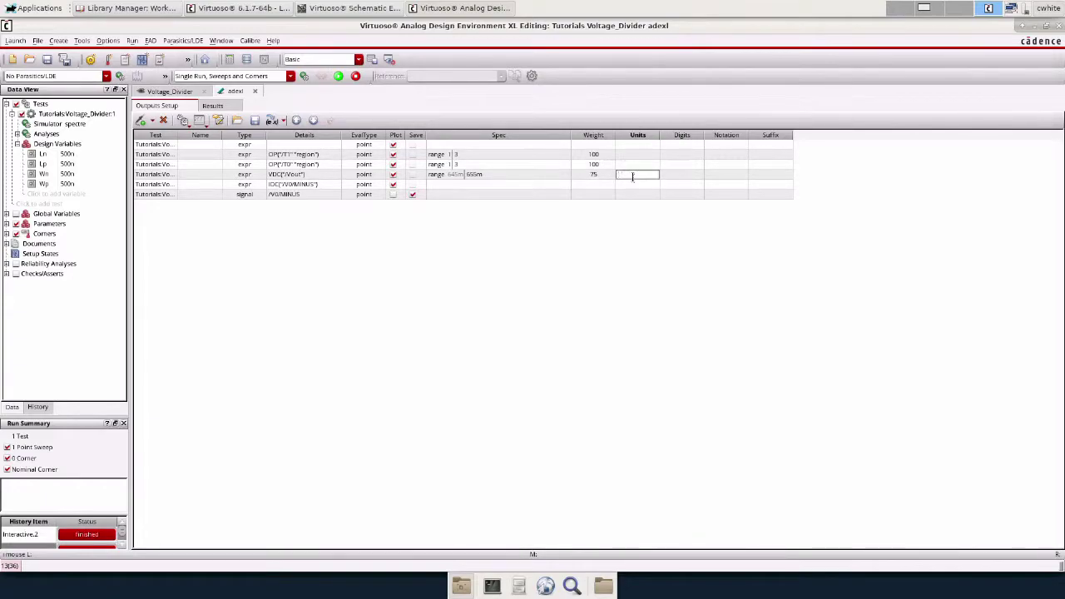
pyautogui.write('V')
pyautogui.click(714, 211)
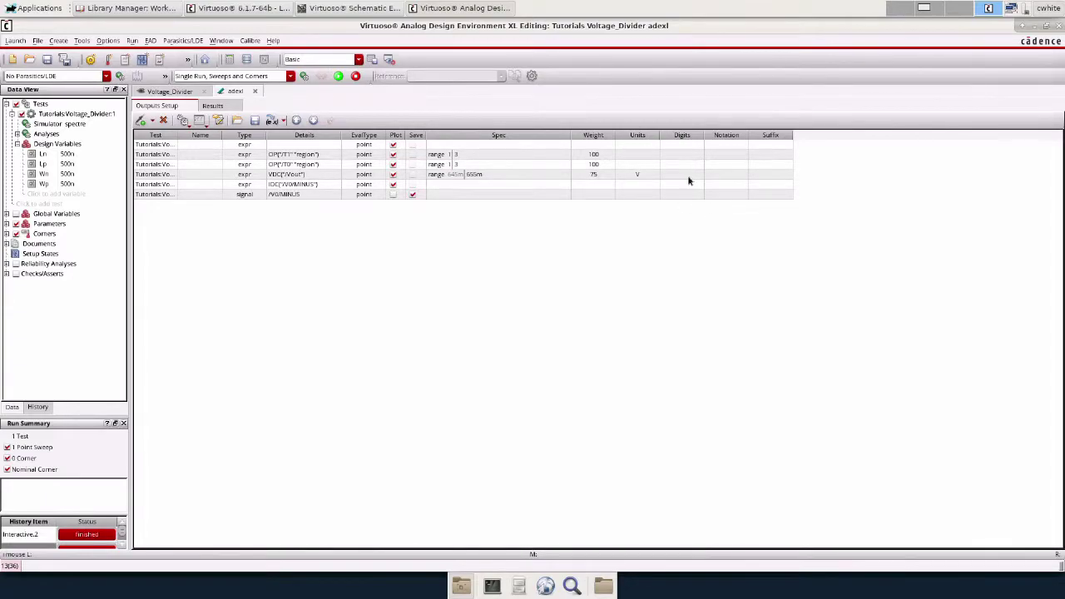
pyautogui.doubleClick(689, 177)
pyautogui.press('Return')
# Display Vout with the m suffix, keeping the default notation
pyautogui.click(735, 175)
pyautogui.click(737, 176)
pyautogui.click(739, 176)
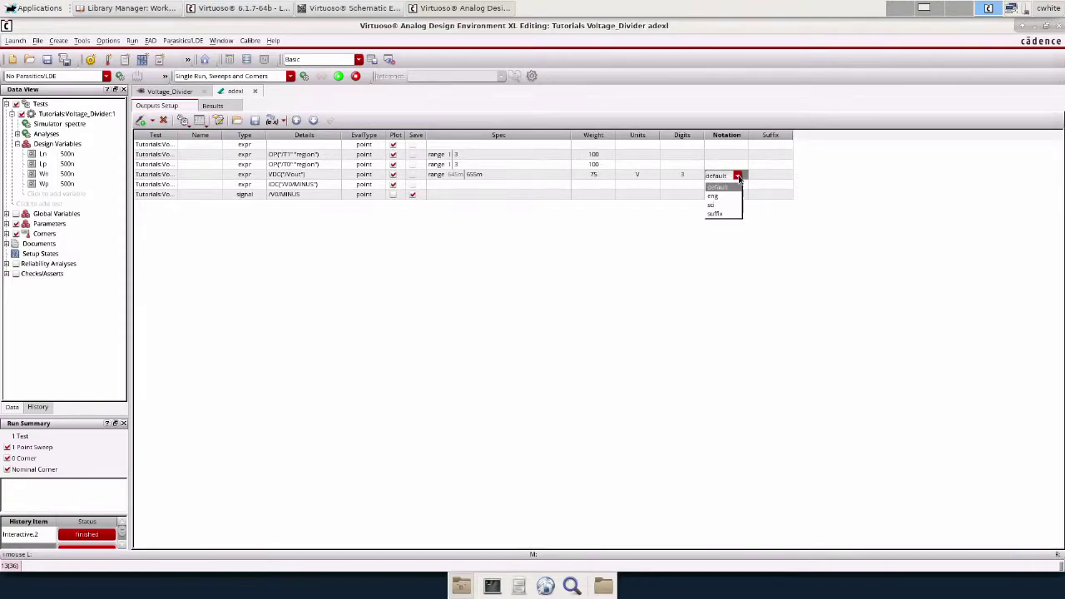
pyautogui.click(739, 178)
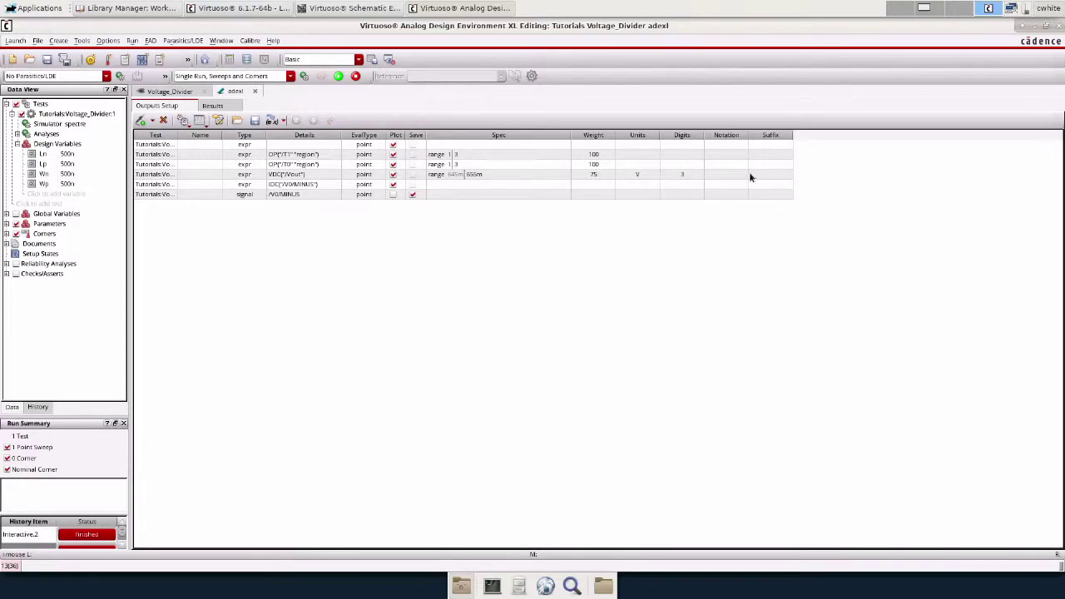
pyautogui.click(785, 177)
pyautogui.click(784, 177)
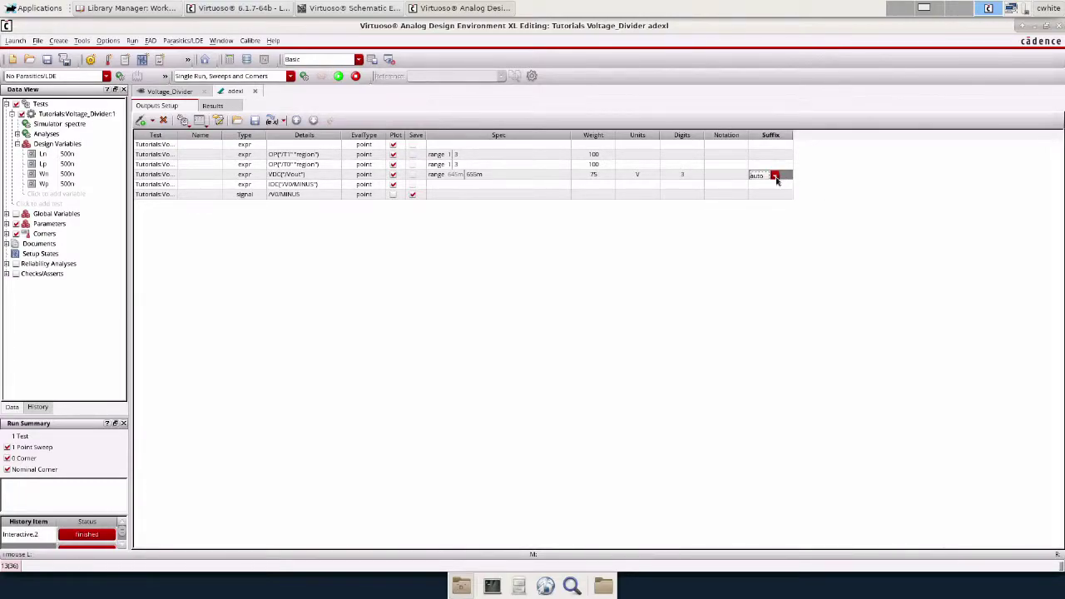
pyautogui.click(775, 177)
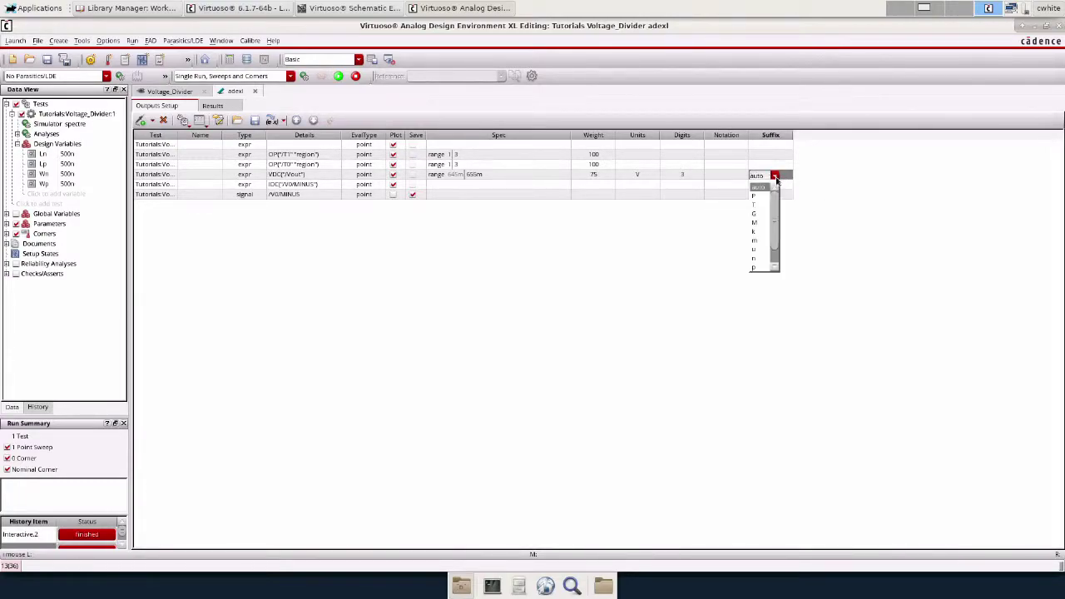
pyautogui.click(754, 242)
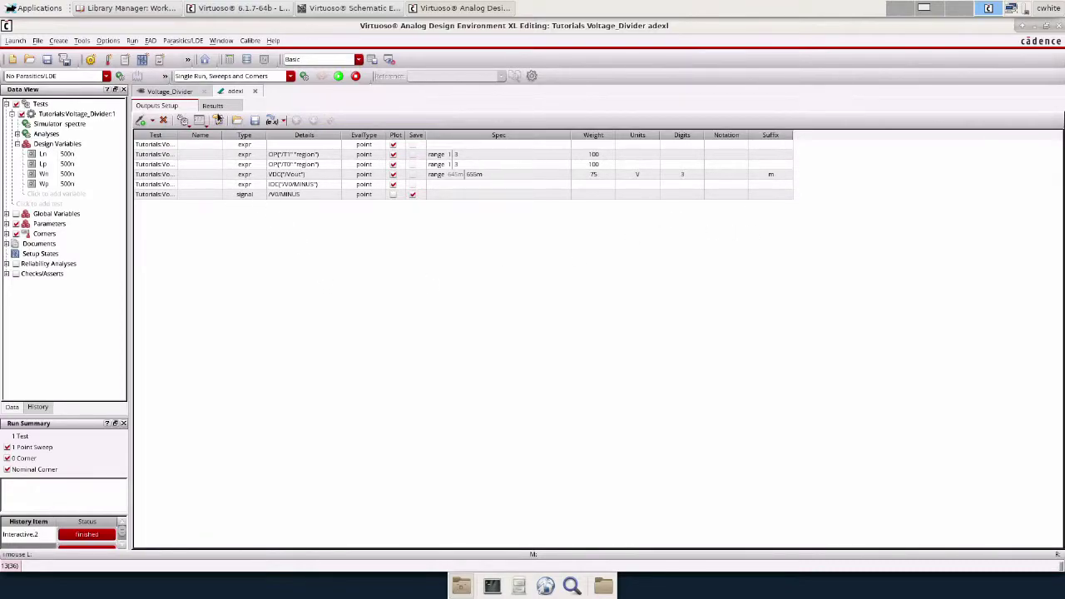
# Re-evaluate the existing results against the new specs: both region outputs pass, and Vout at 443 mV fails
pyautogui.click(212, 106)
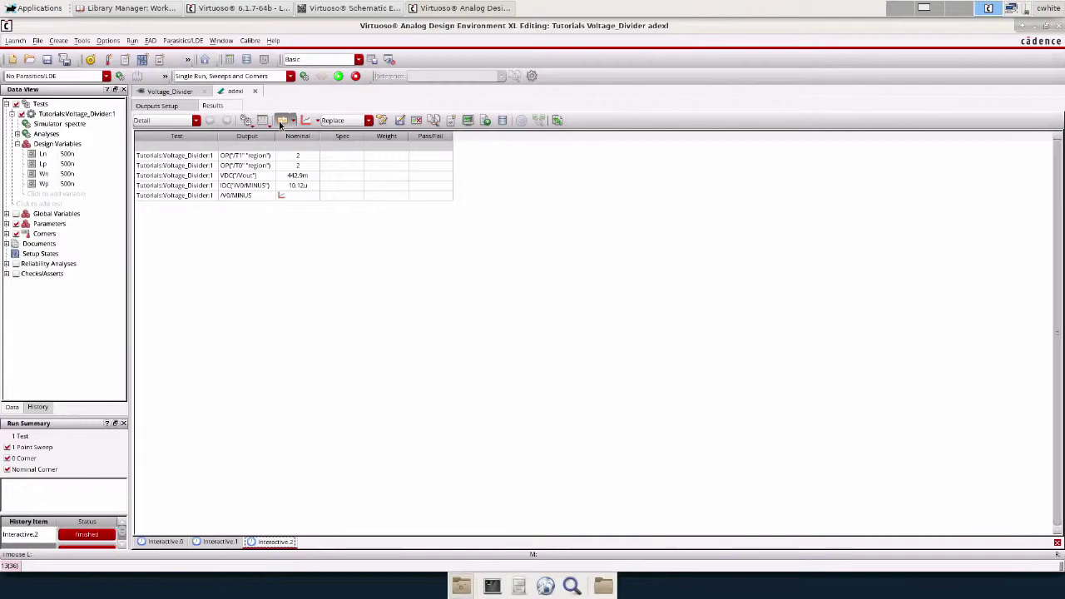
pyautogui.click(281, 122)
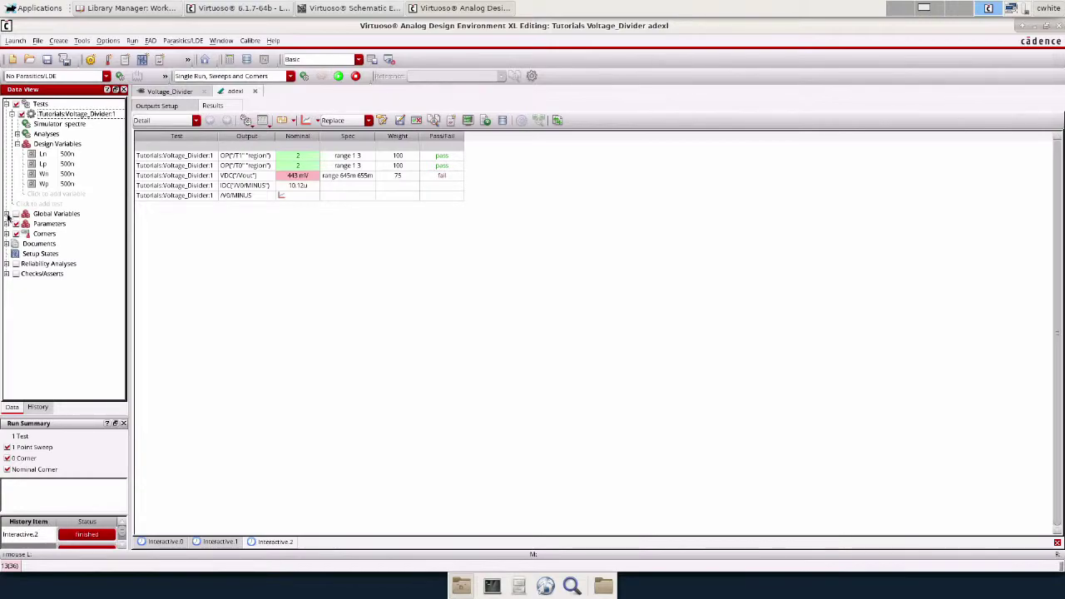
# Enable sweeps for Ln, Lp (250n:50n:1u) and Wn, Wp (250n:50n:10u), and select Local Optimization mode
pyautogui.click(7, 214)
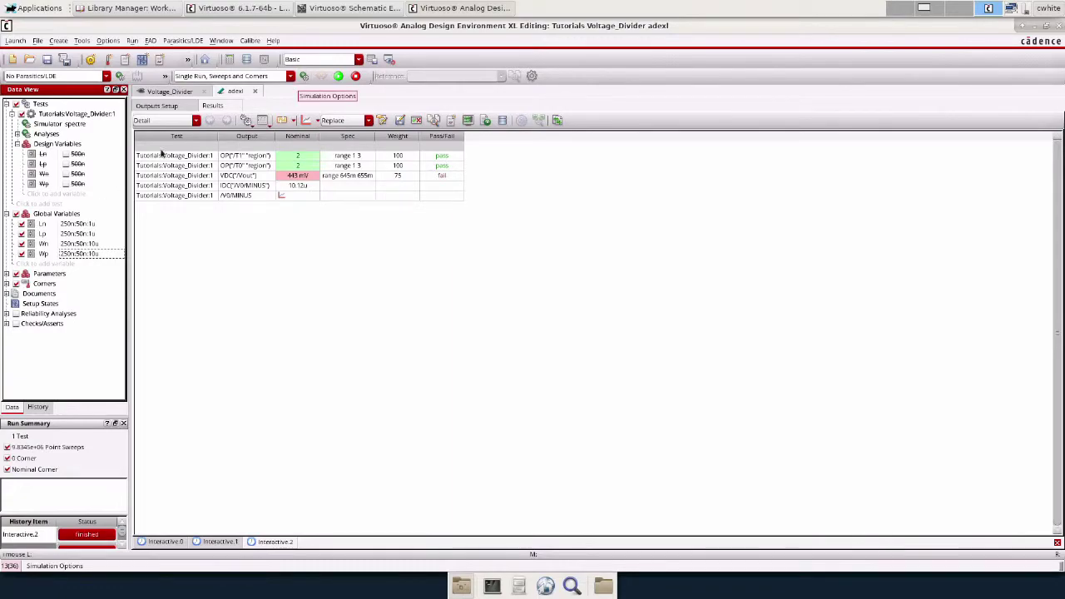
pyautogui.click(290, 77)
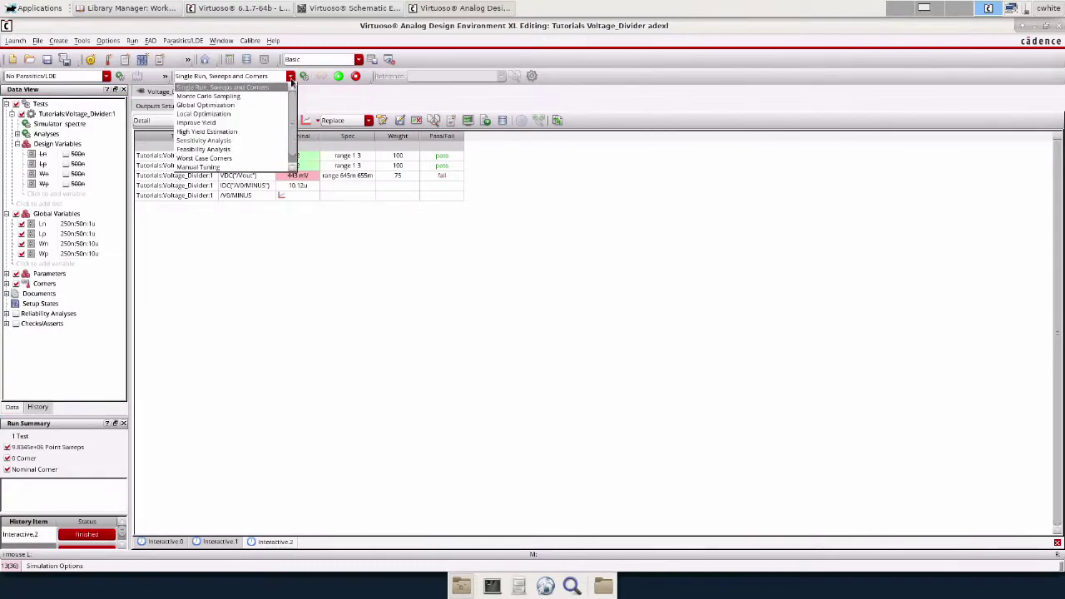
pyautogui.click(212, 115)
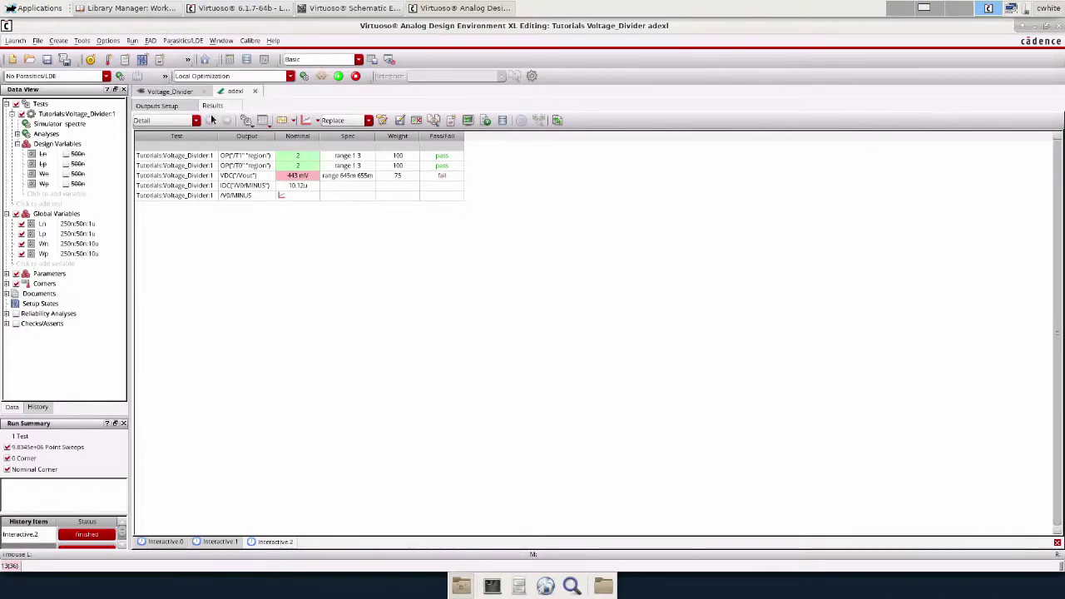
# Set the Ln starting value to 500n in Edit Reference Point
pyautogui.click(322, 76)
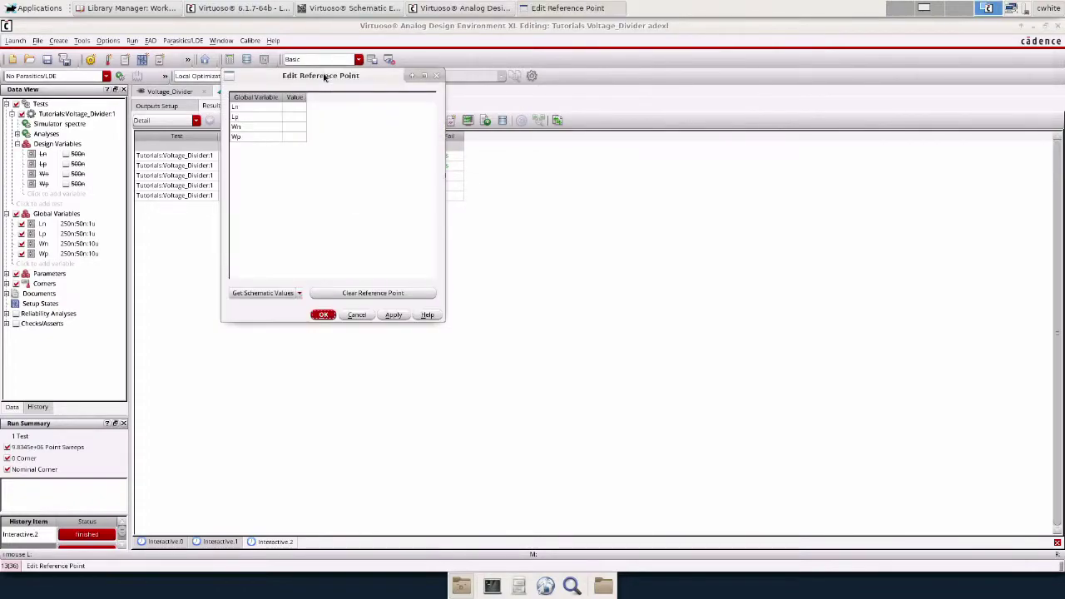
pyautogui.moveTo(333, 78); pyautogui.dragTo(598, 91)
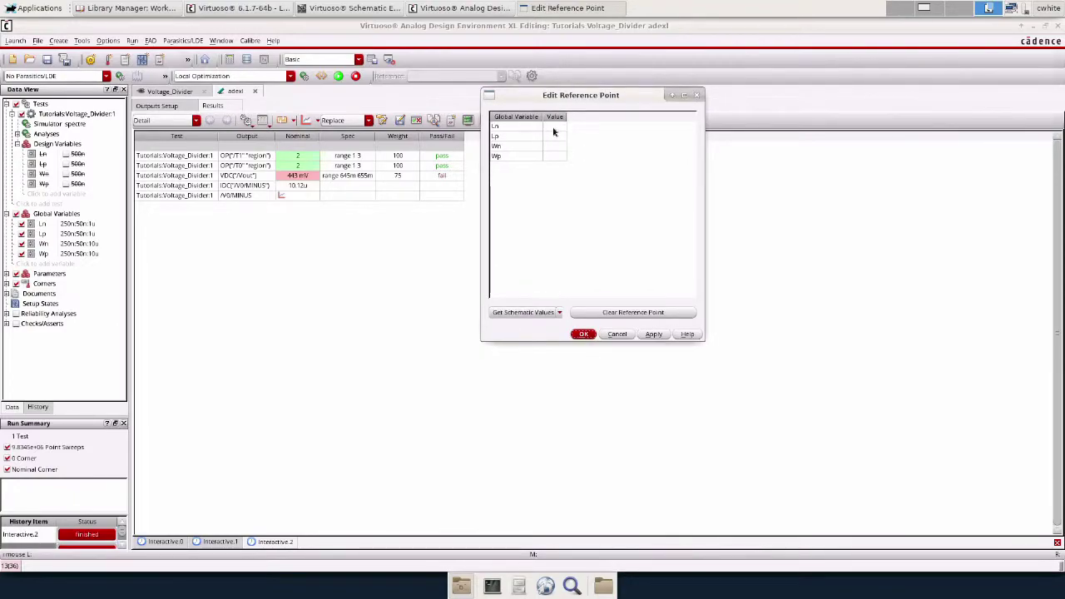
pyautogui.click(555, 126)
pyautogui.click(558, 127)
pyautogui.press('Return')
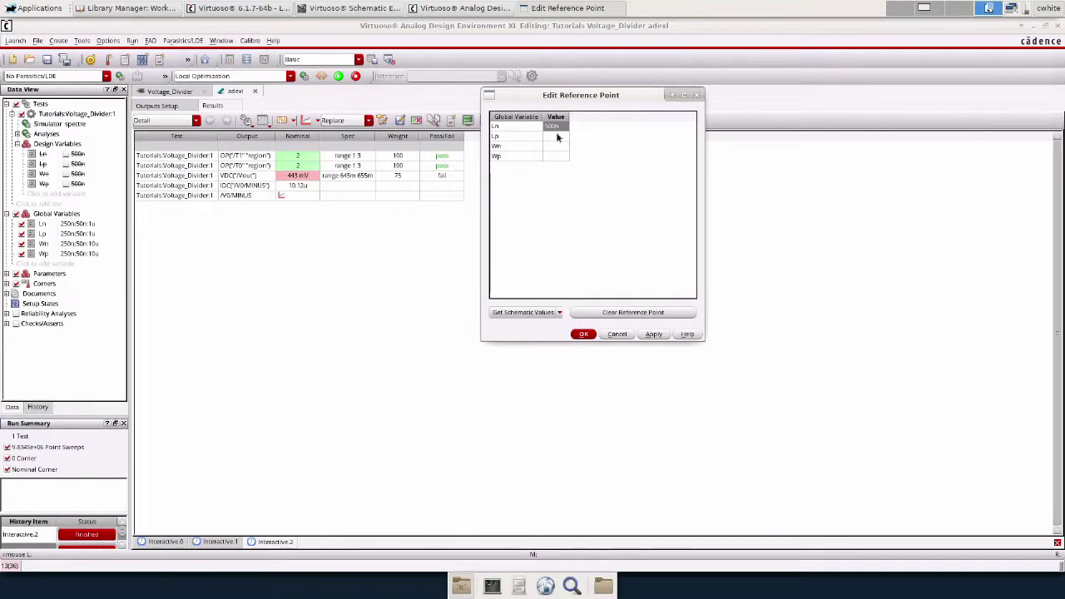
pyautogui.click(558, 137)
pyautogui.click(557, 136)
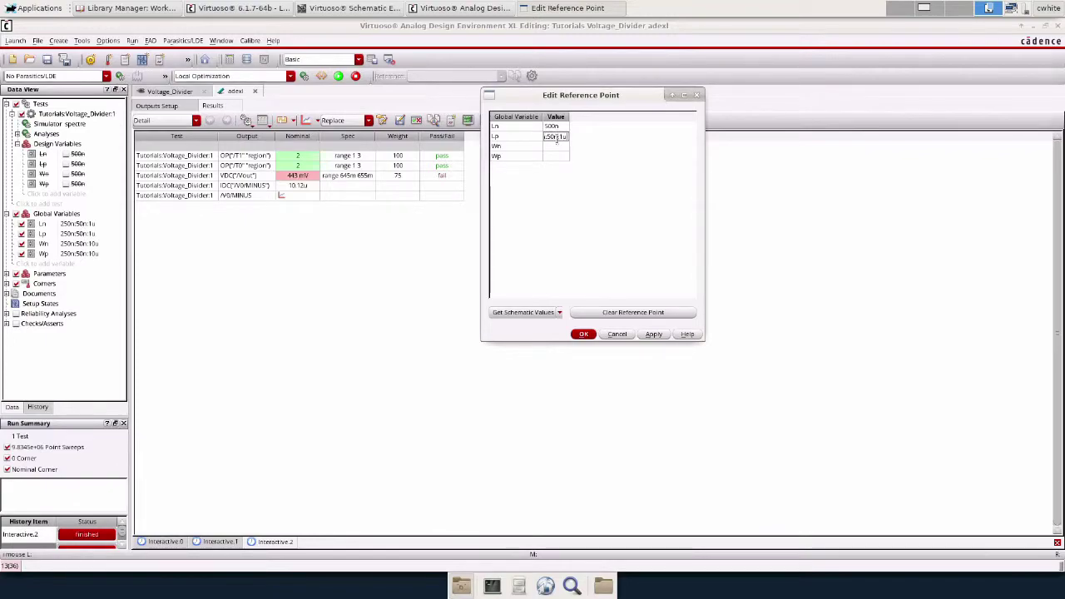
pyautogui.press('Escape')
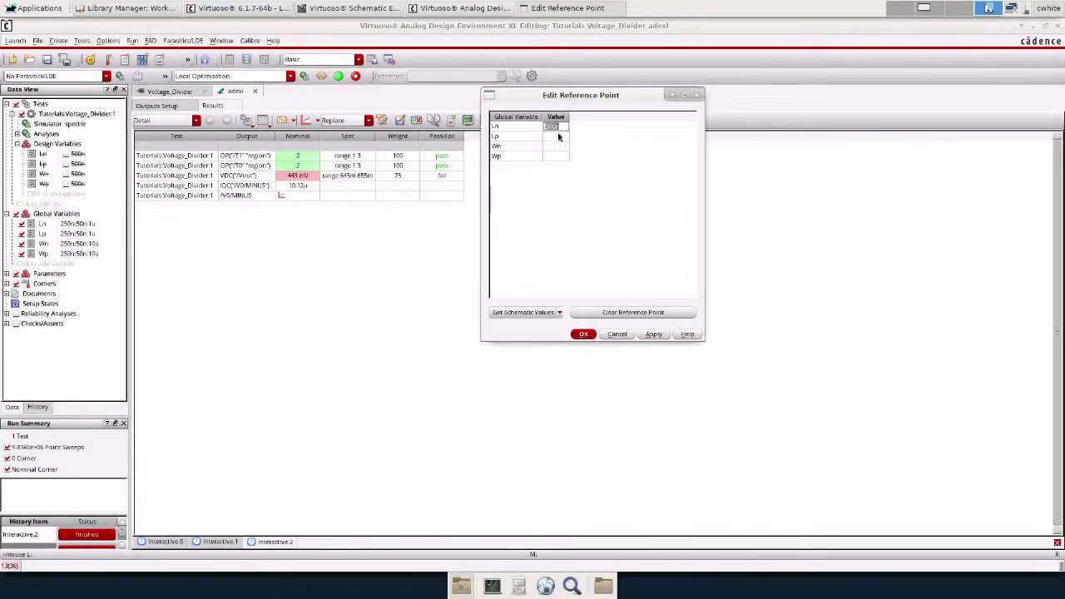
# Set the Lp, Wn and Wp starting values to 500n, then apply and confirm the reference point
pyautogui.click(558, 136)
pyautogui.click(556, 147)
pyautogui.click(555, 156)
pyautogui.click(555, 156)
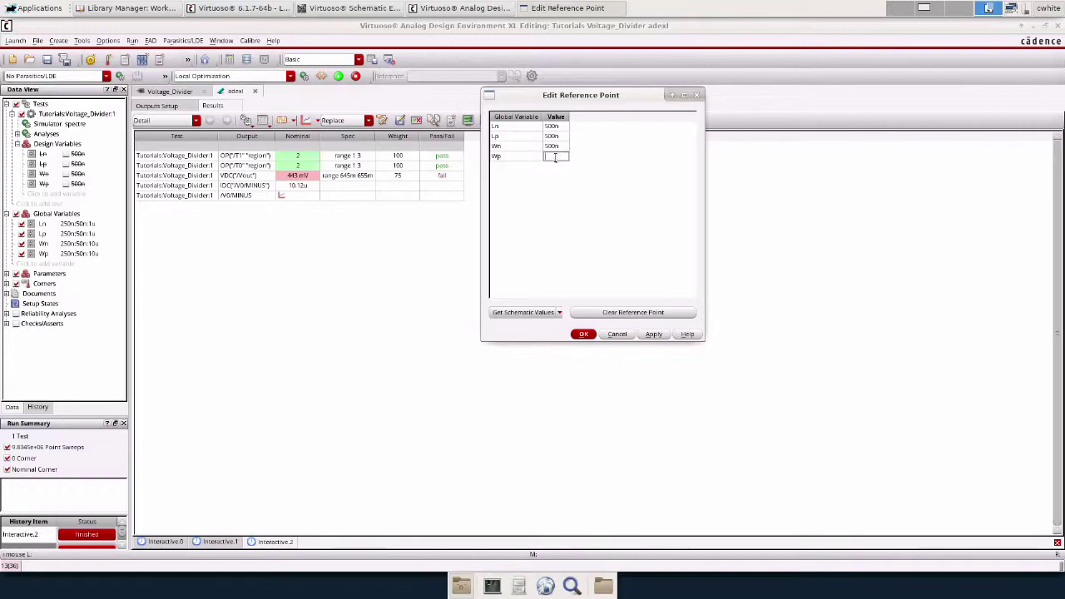
pyautogui.write('500n')
pyautogui.click(580, 183)
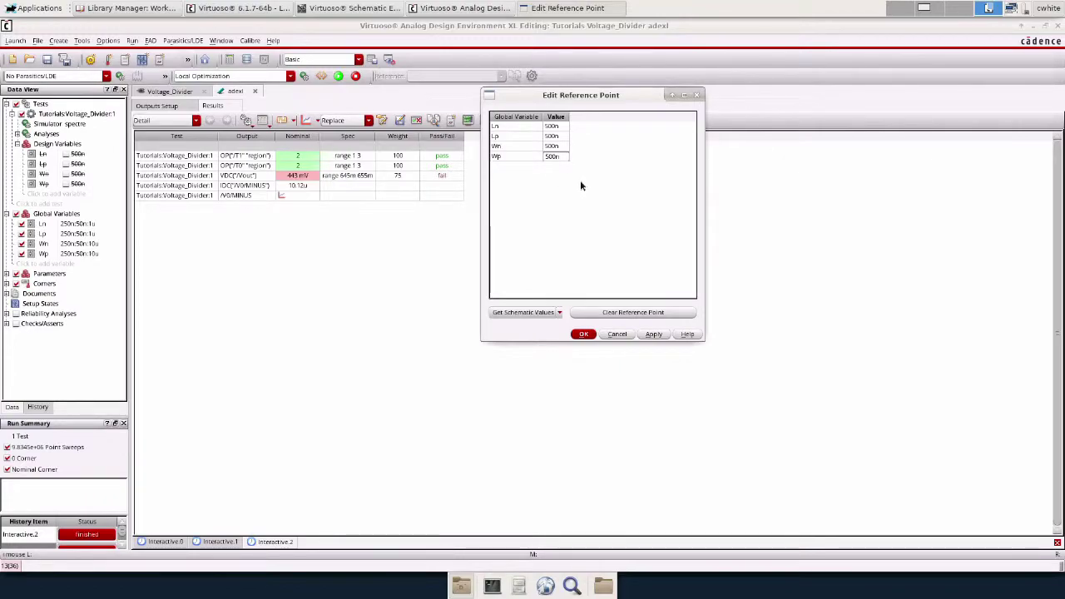
pyautogui.click(653, 335)
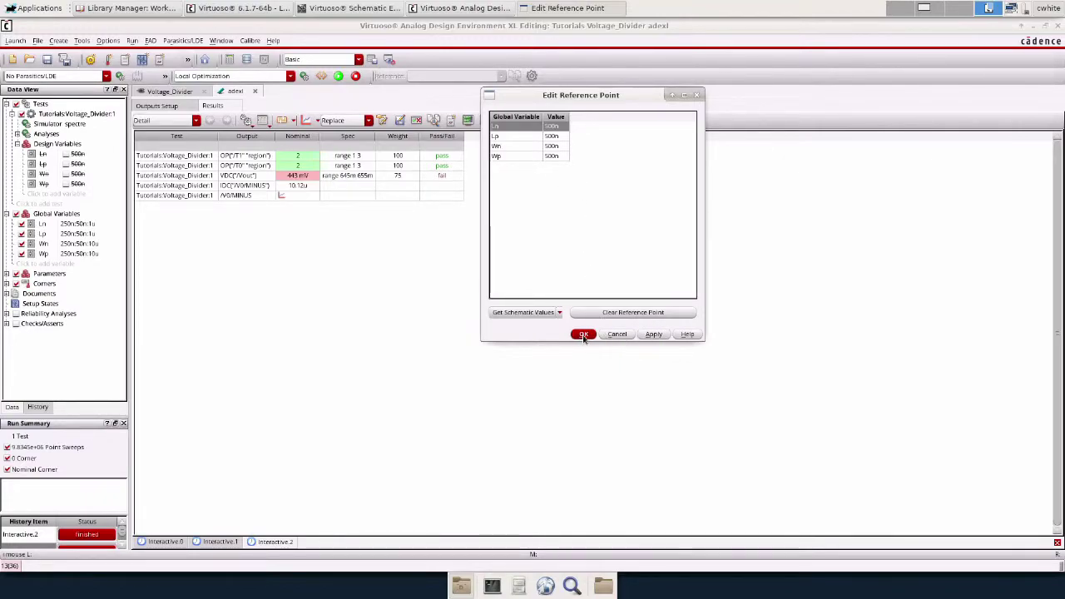
pyautogui.click(584, 336)
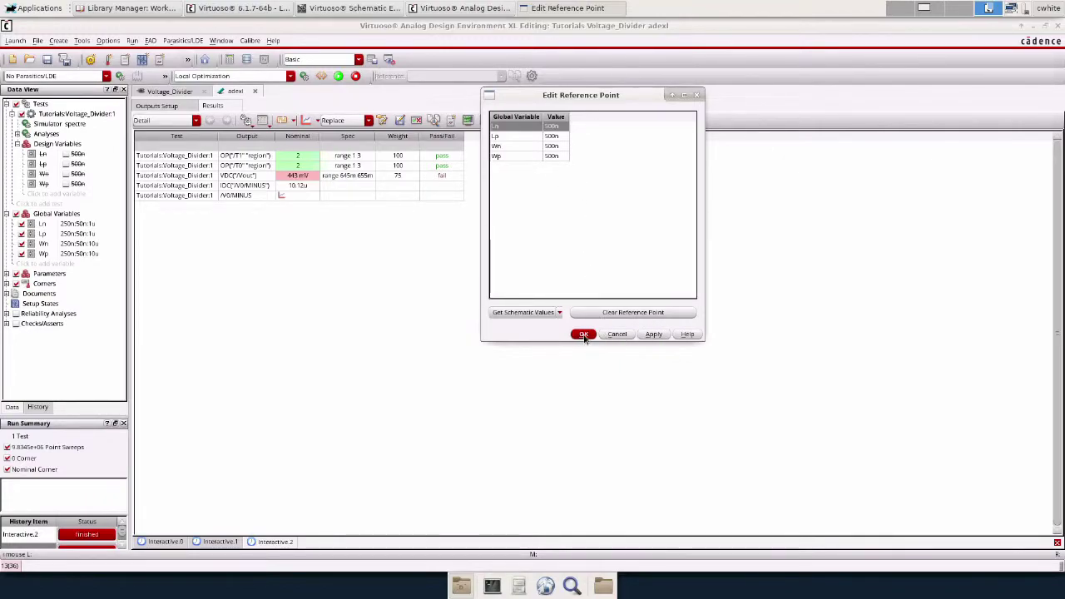
# Change the Local Optimization algorithm from BFGS to Brent-Powell and confirm the options
pyautogui.click(305, 75)
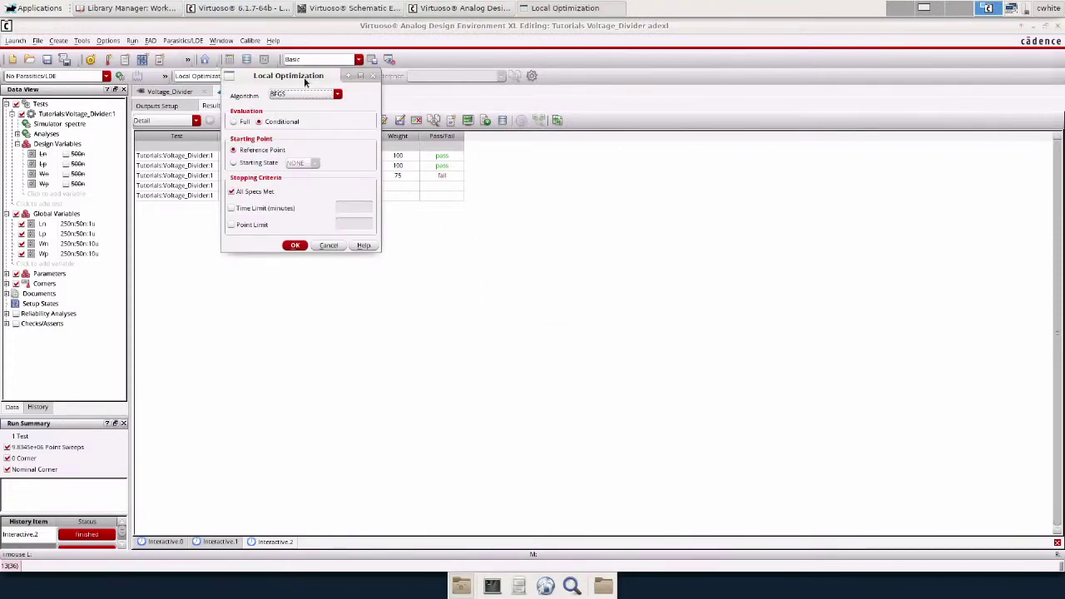
pyautogui.moveTo(293, 75); pyautogui.dragTo(559, 144)
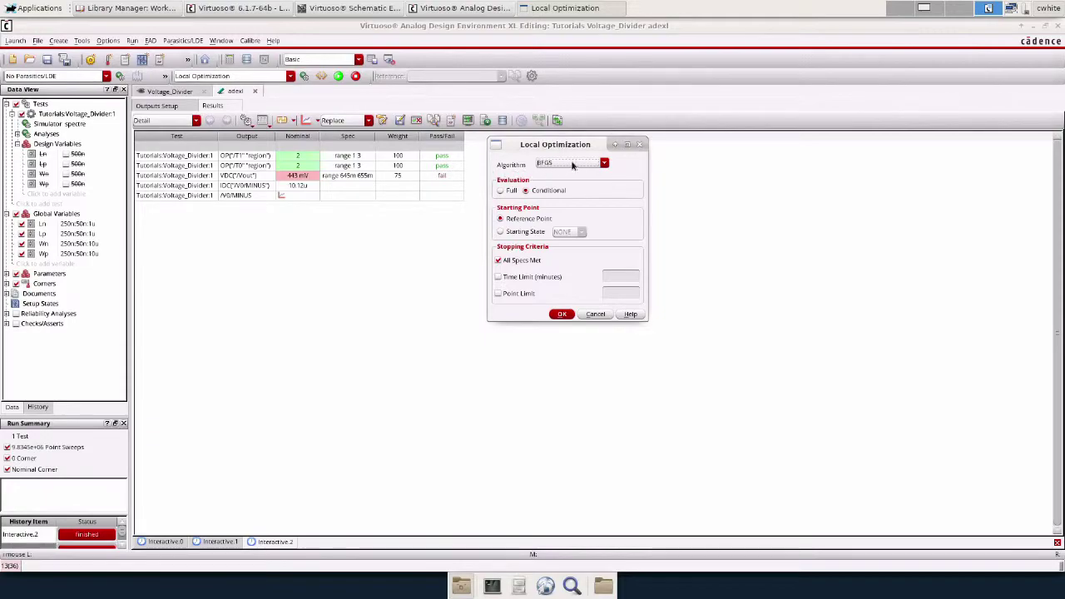
pyautogui.click(572, 164)
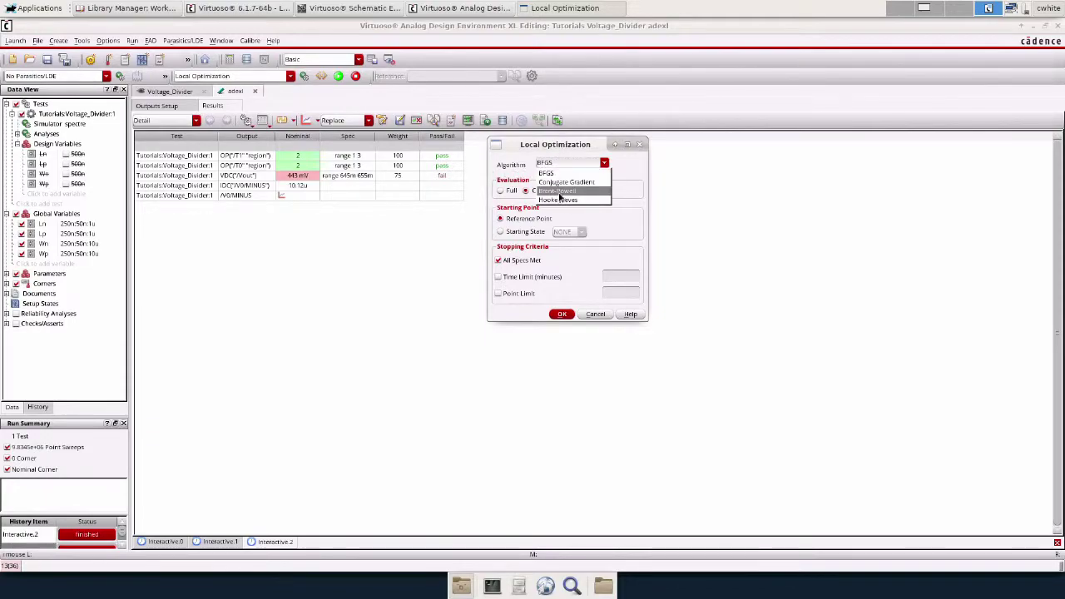
pyautogui.click(558, 191)
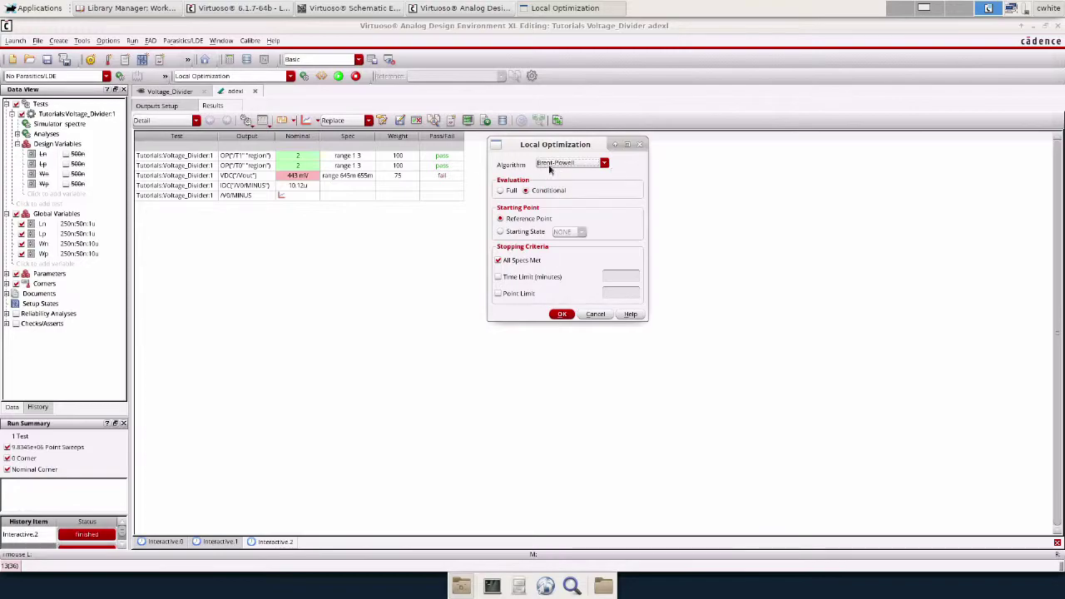
pyautogui.click(566, 166)
pyautogui.click(549, 192)
pyautogui.click(554, 166)
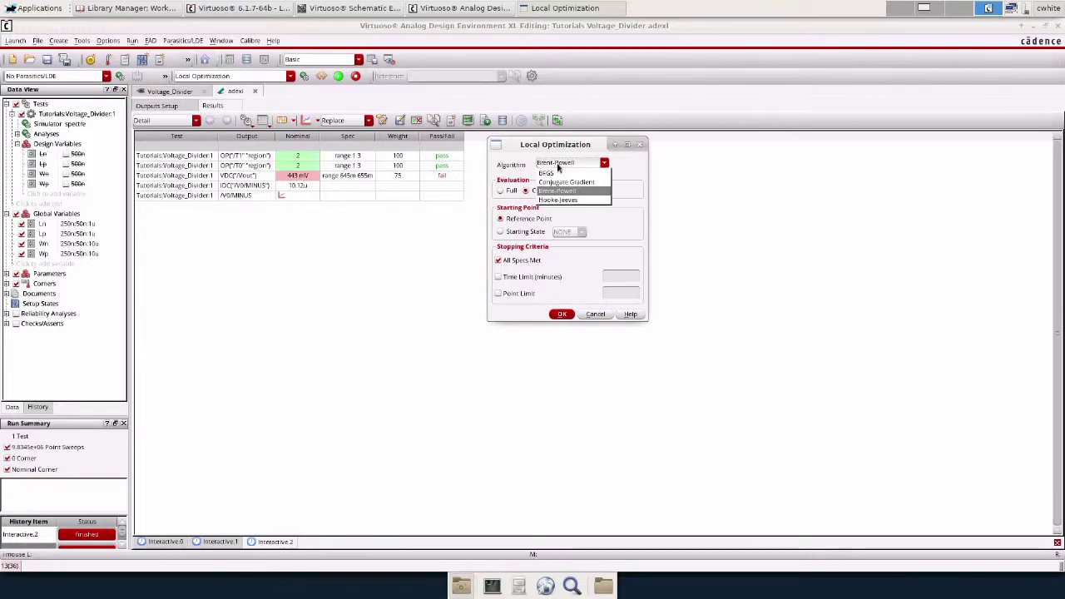
pyautogui.click(554, 193)
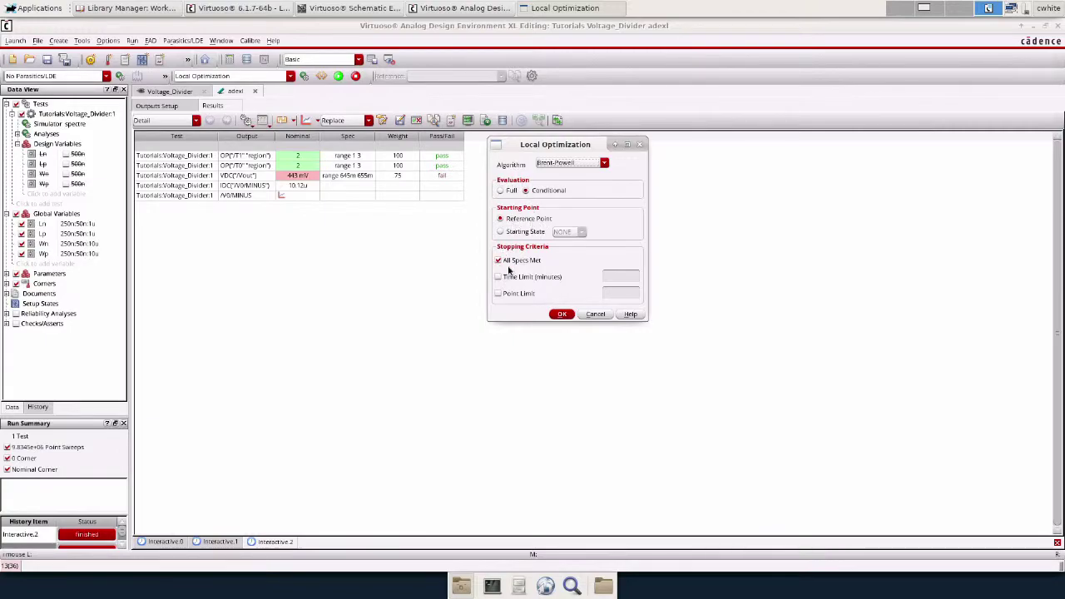
pyautogui.click(562, 314)
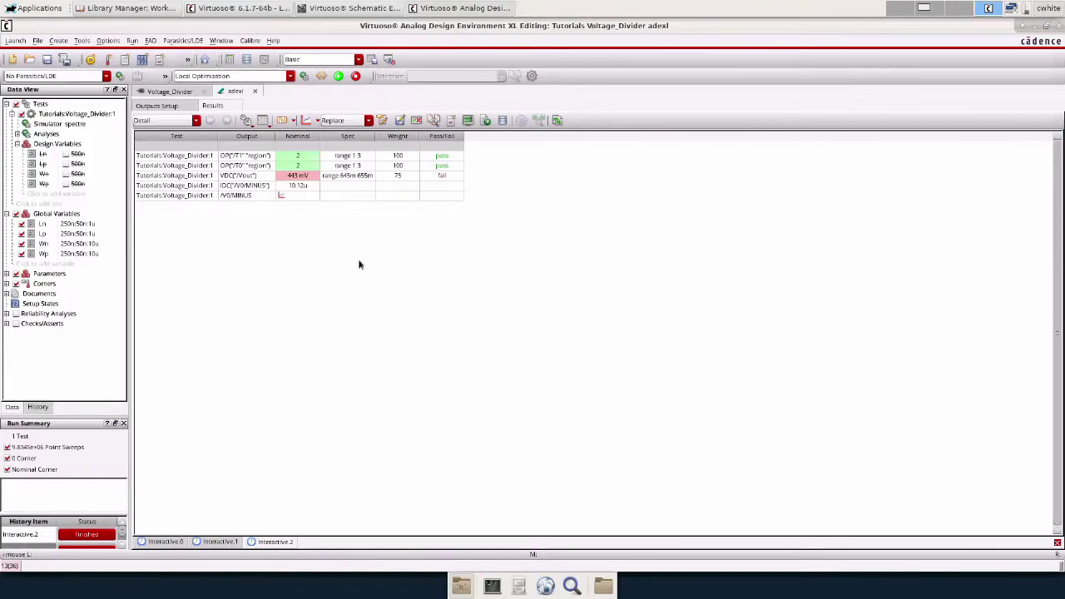
# Run the local optimization LocalOpt.0 and view its points in the Optimization workspace layout
pyautogui.click(339, 77)
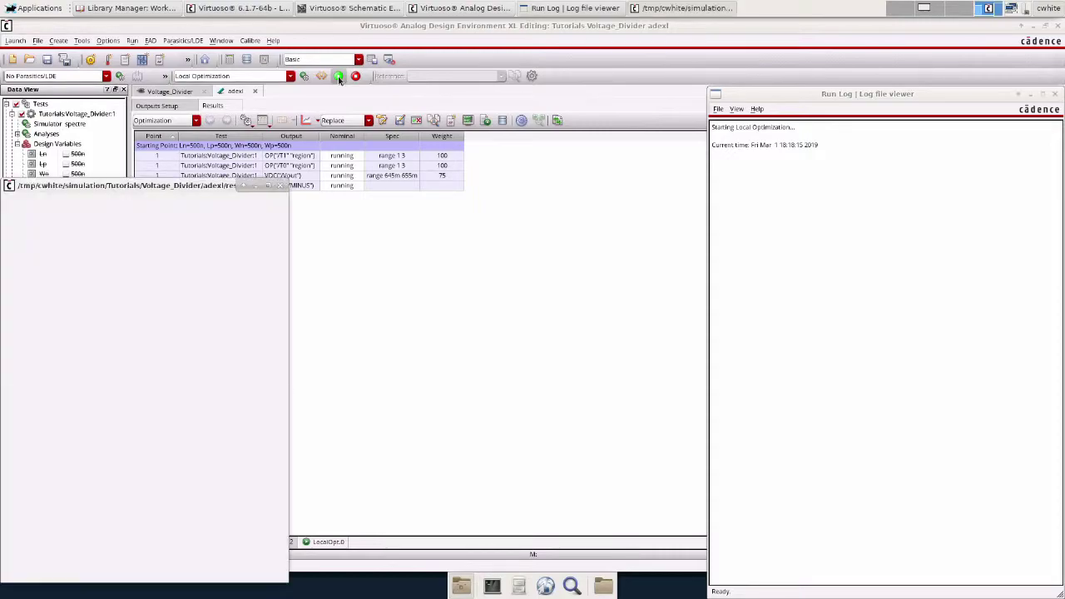
pyautogui.click(280, 186)
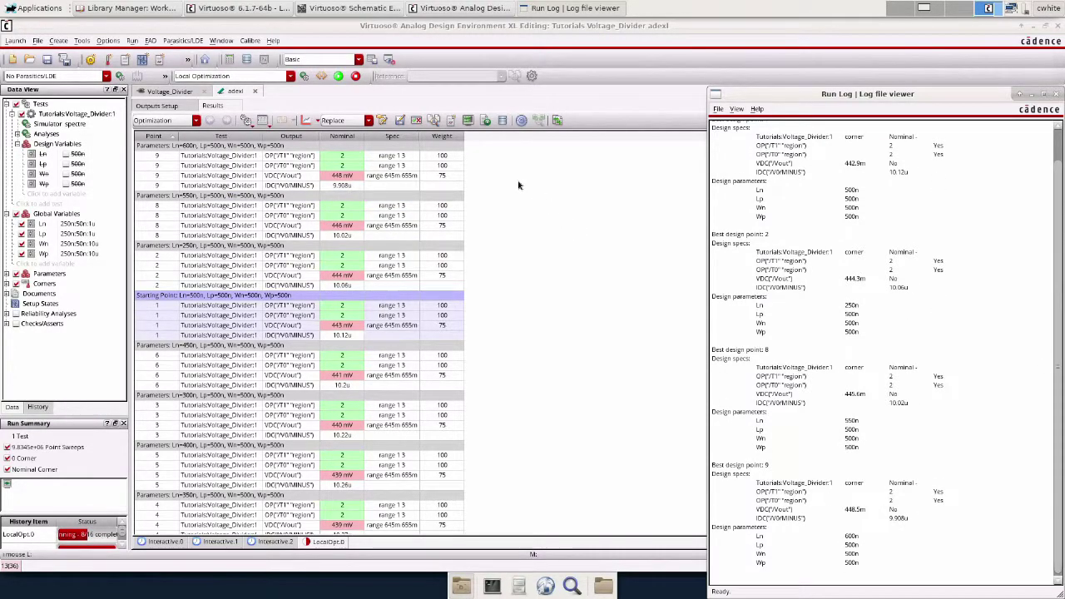
pyautogui.click(358, 60)
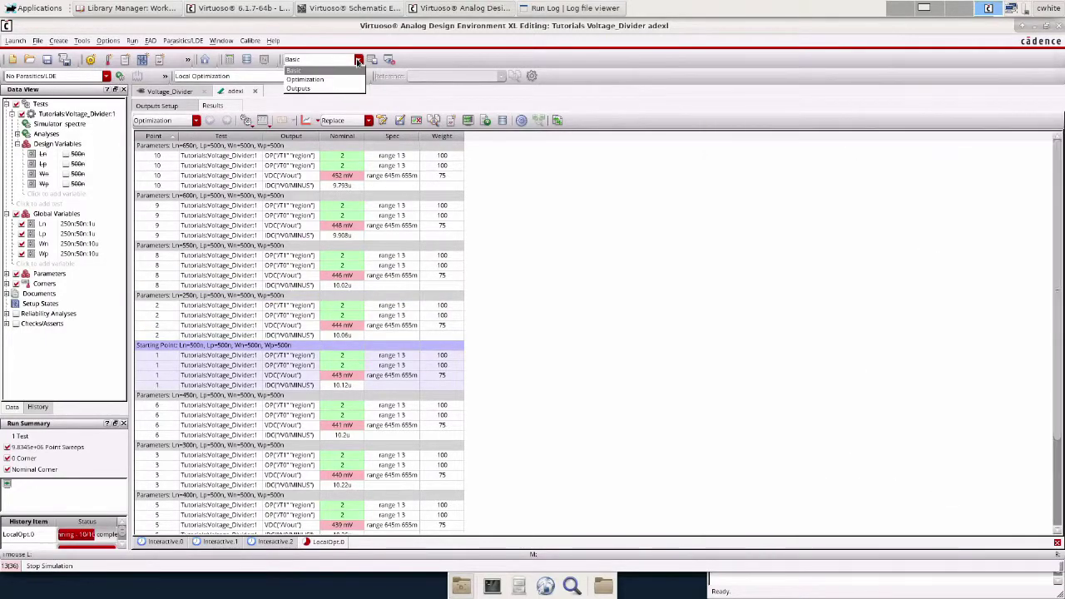
pyautogui.click(307, 84)
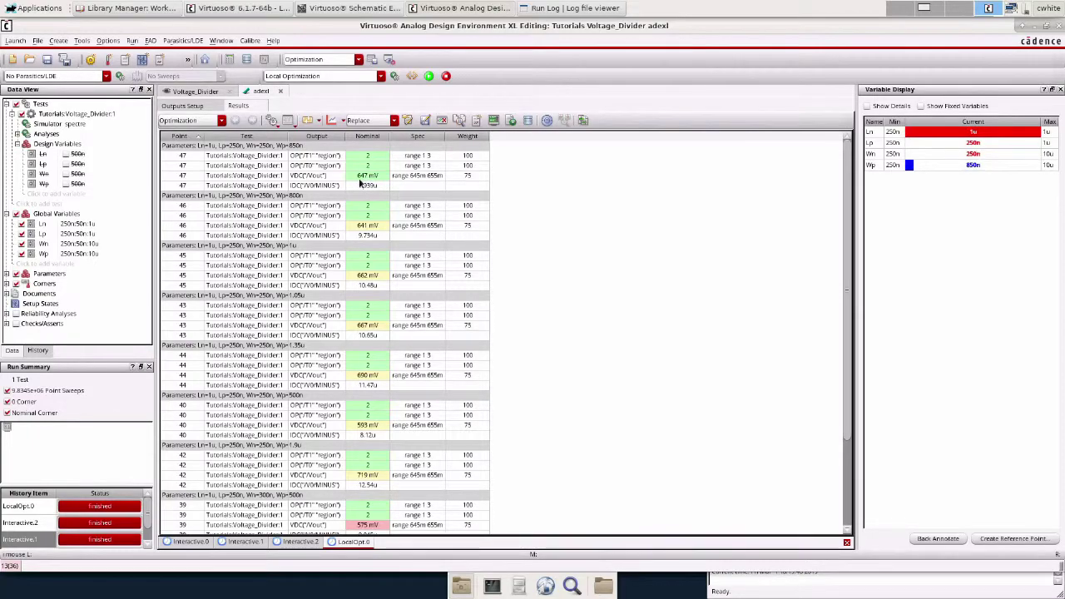
# Back-annotate point 47's sizes (Ln 1u, Lp 250n, Wn 250n, Wp 850n) to the design variables
pyautogui.moveTo(363, 182)
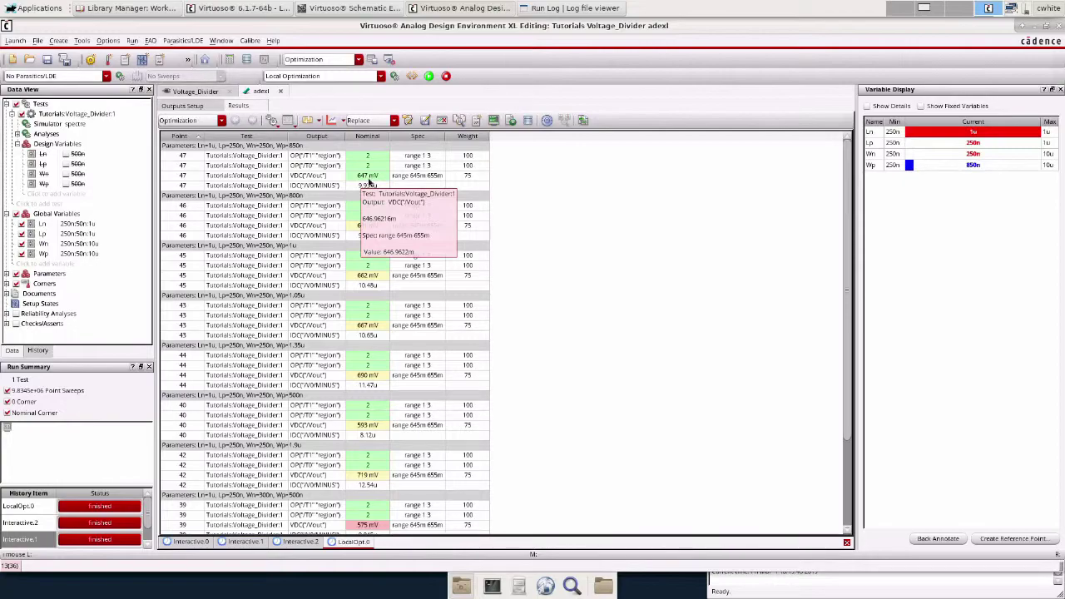
pyautogui.rightClick(197, 149)
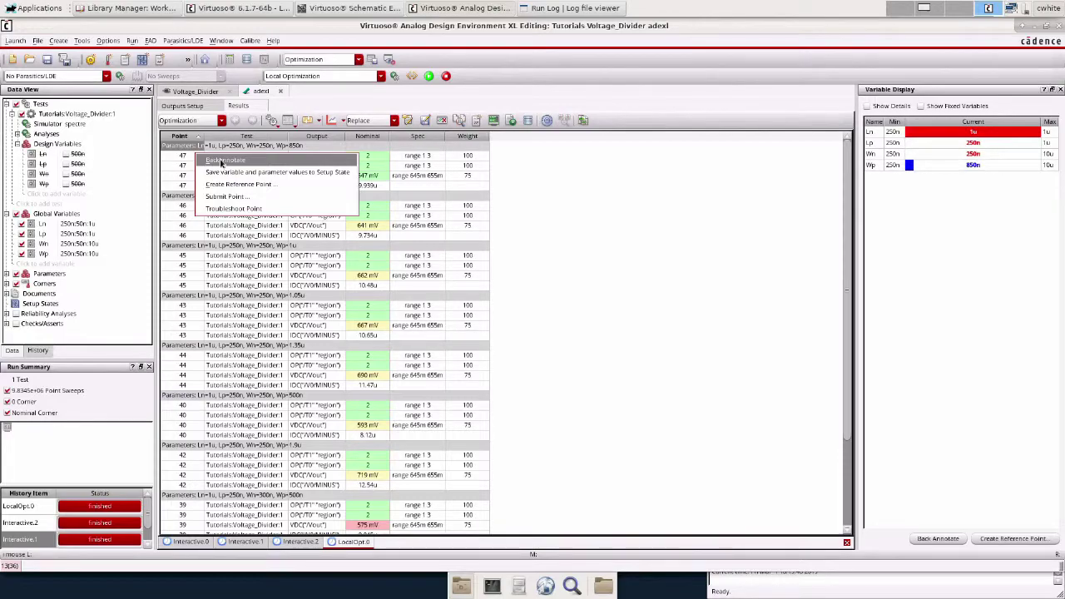
pyautogui.click(223, 161)
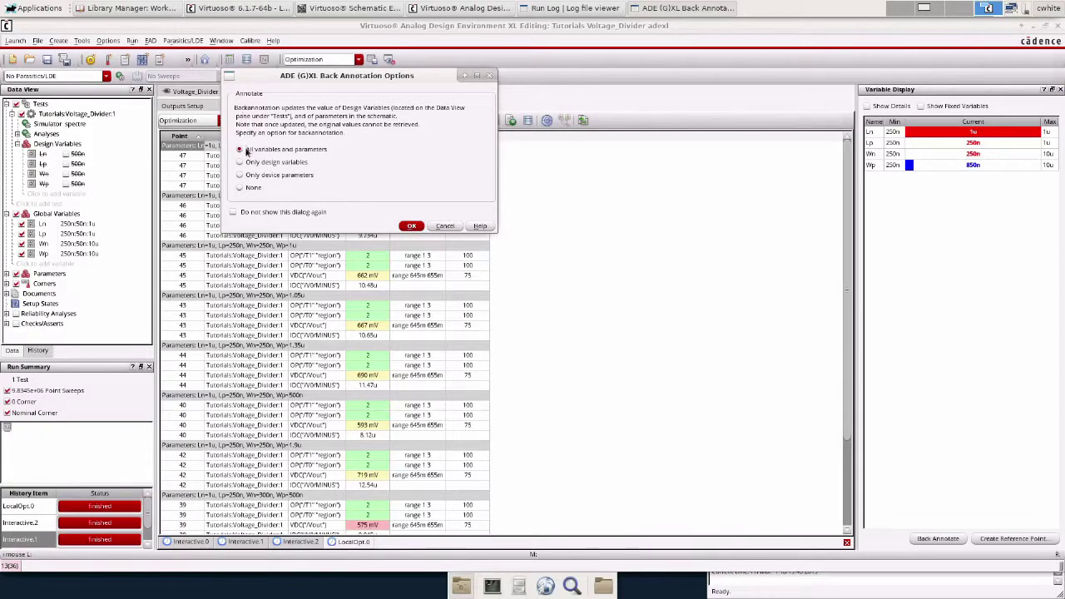
pyautogui.click(413, 228)
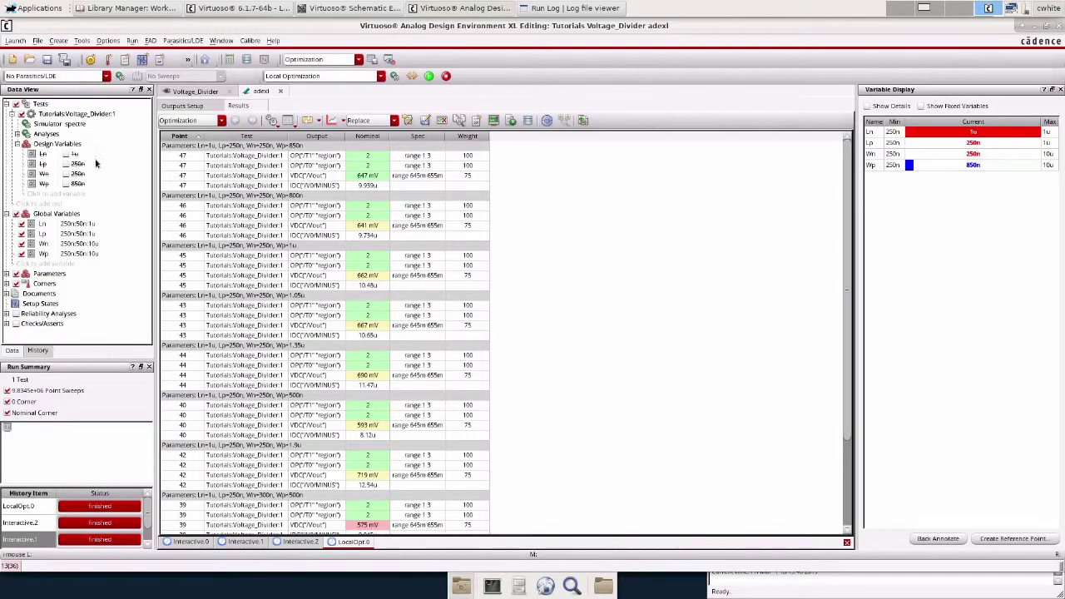
# Make point 47 the new optimization reference point
pyautogui.rightClick(194, 150)
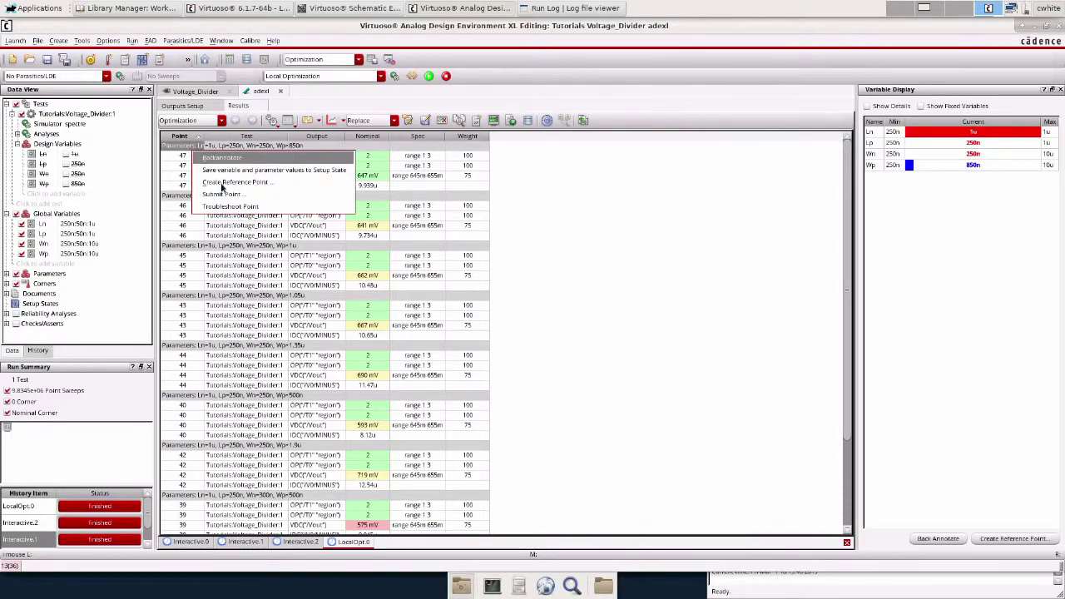
pyautogui.click(227, 182)
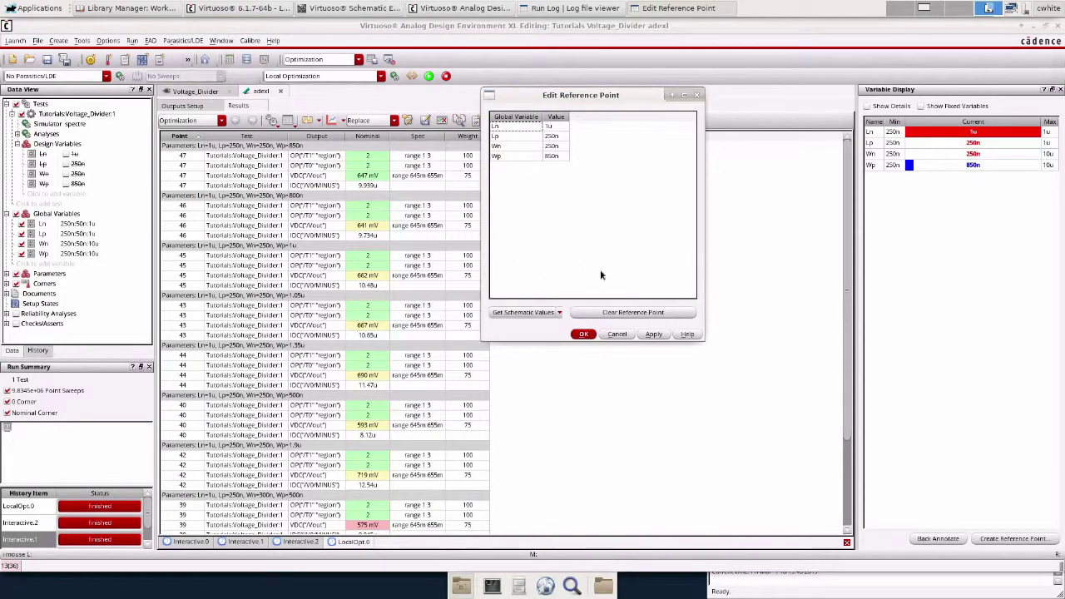
pyautogui.click(583, 335)
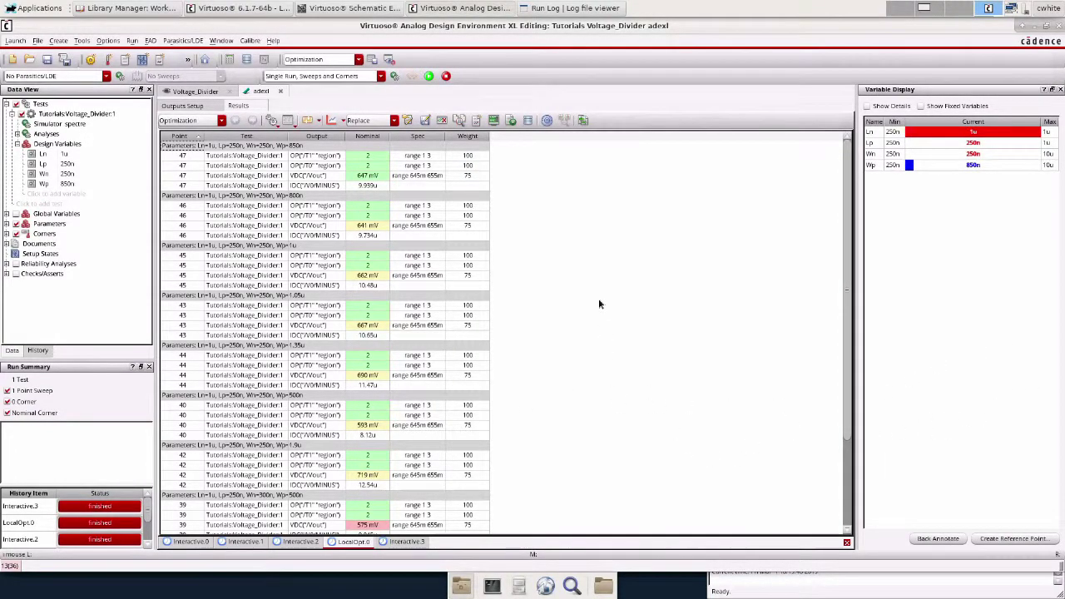
pyautogui.click(195, 91)
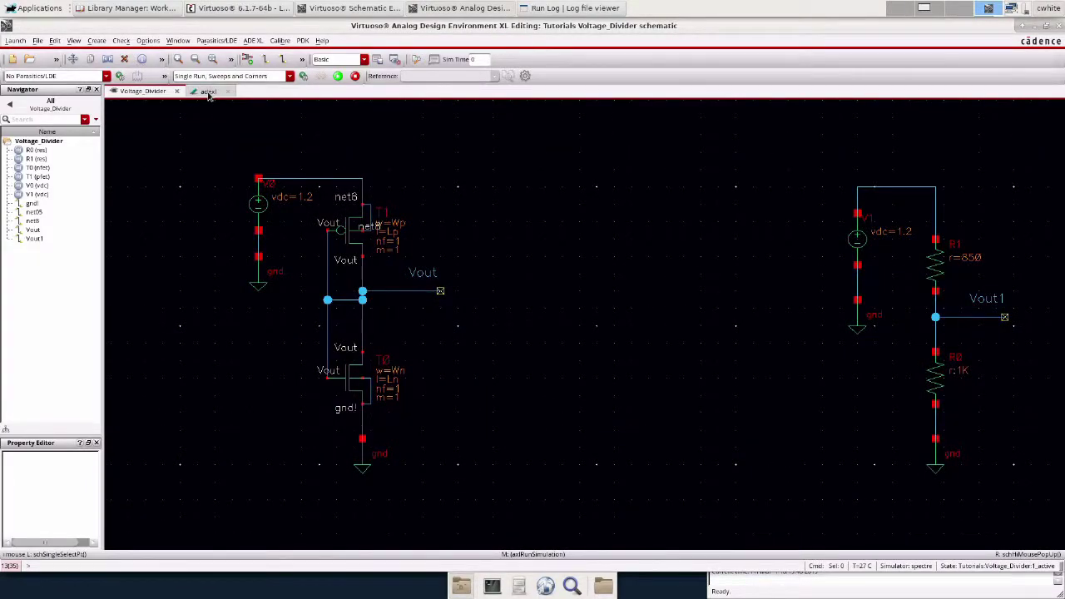
pyautogui.click(208, 92)
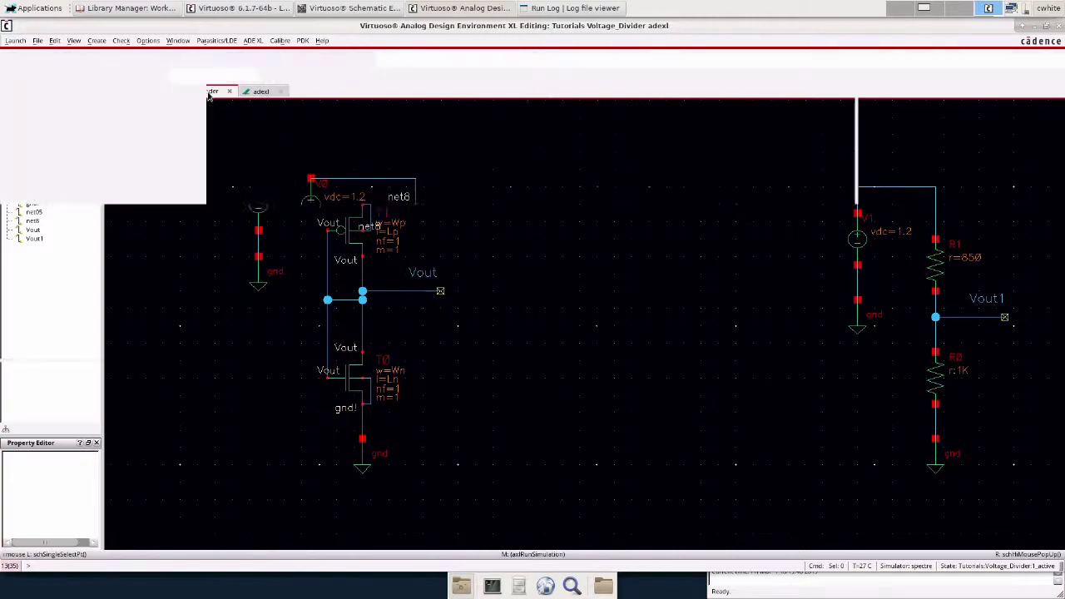